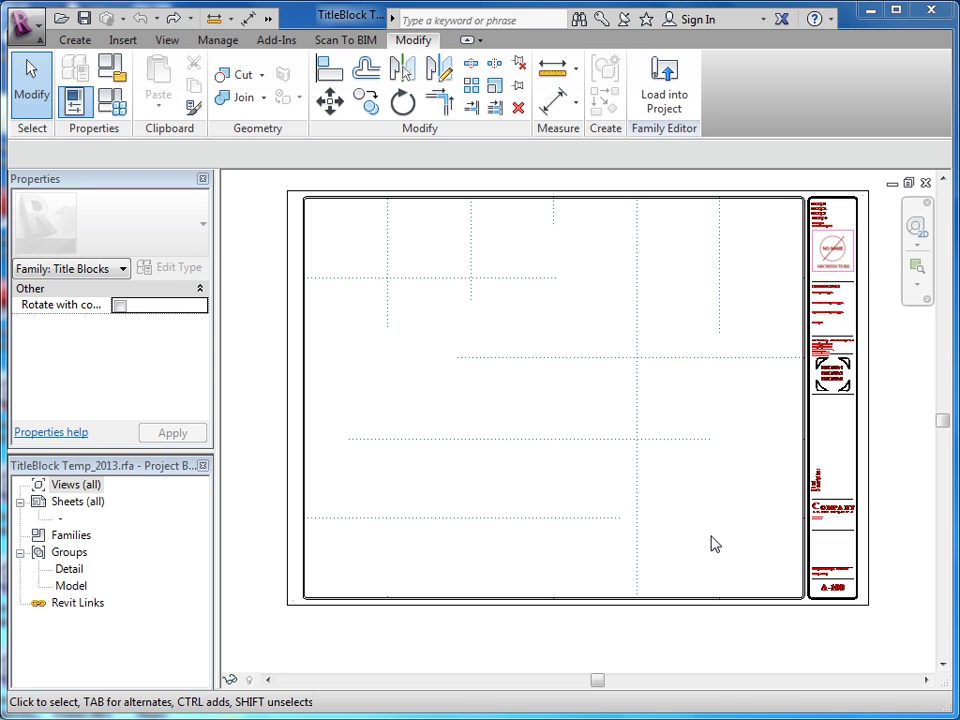
Explode the imported DWG title block one level and select its nested import
{"action": "left_click", "coordinate": [656, 209]}
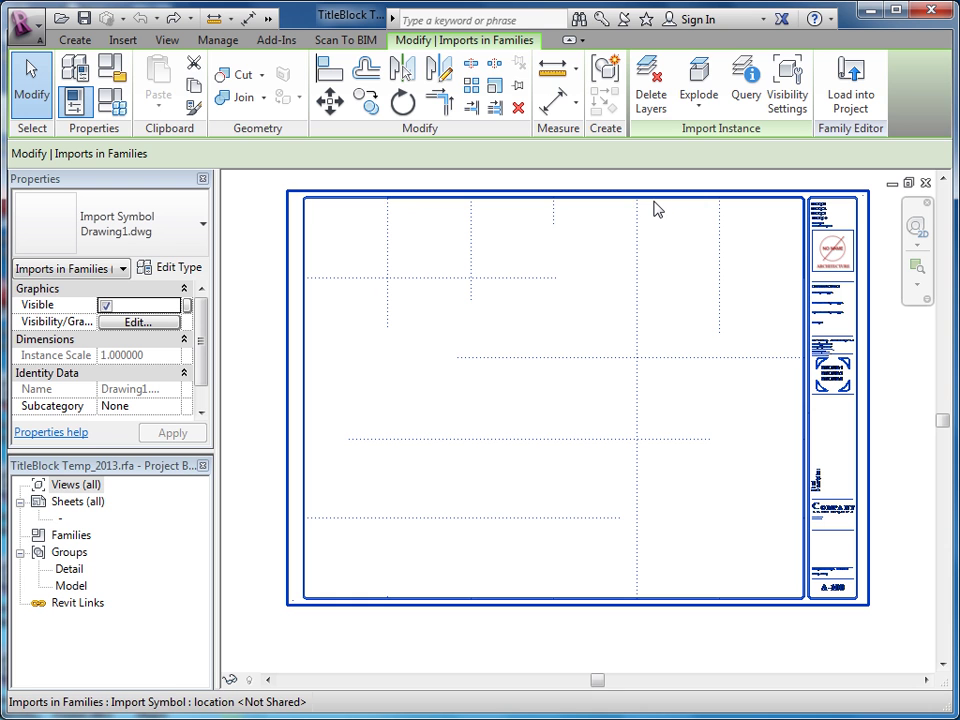
{"action": "left_click", "coordinate": [703, 88]}
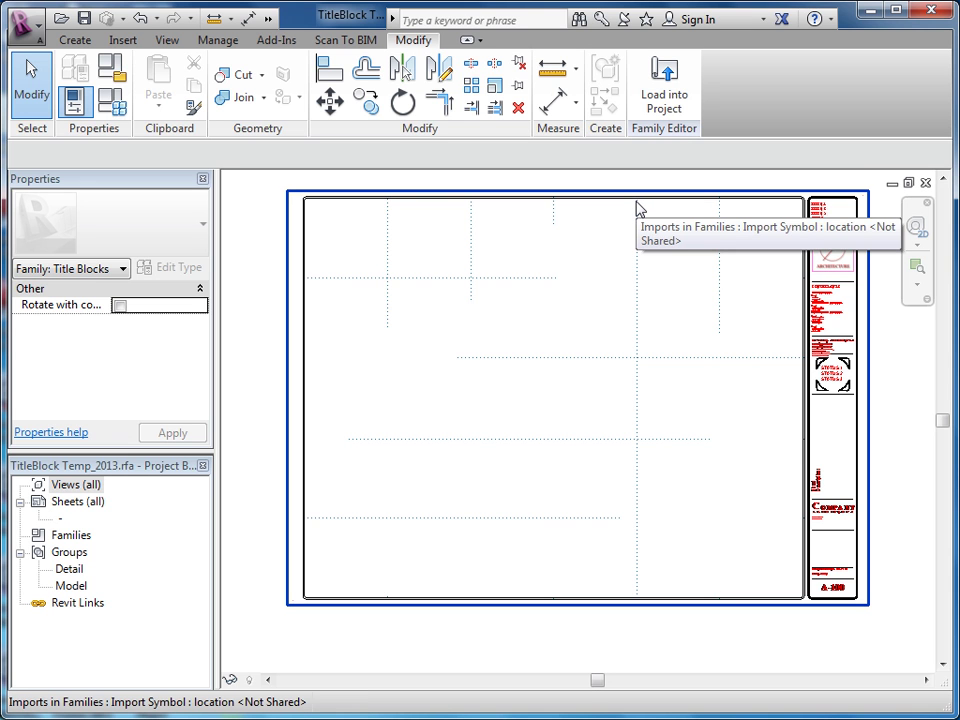
{"action": "left_click", "coordinate": [637, 208]}
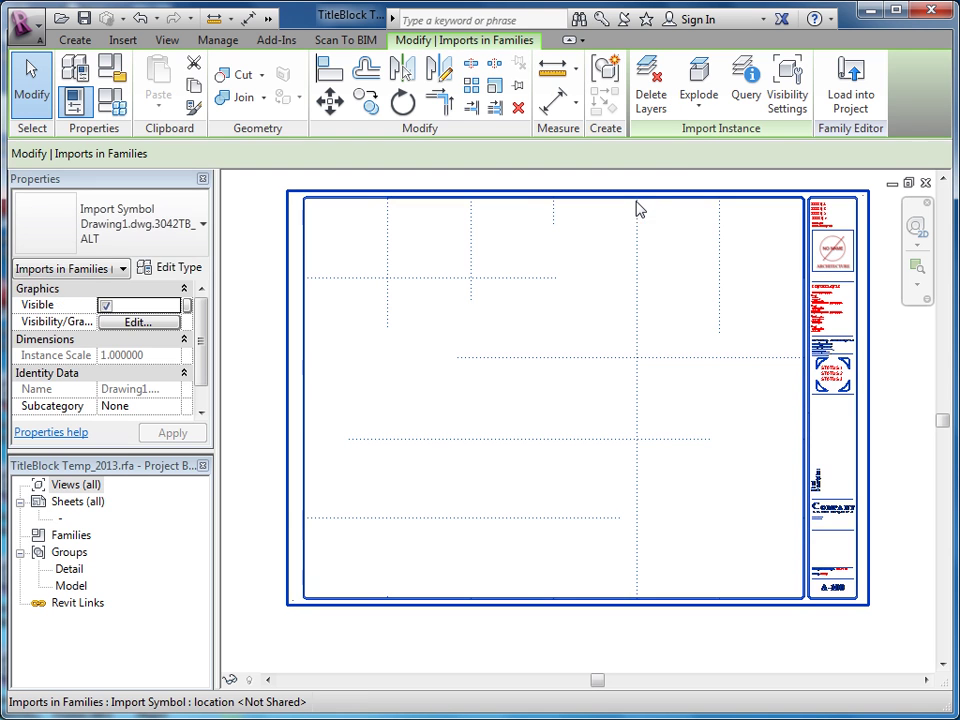
Explode the nested import, reviewing Errors 1 and 2 and deleting the two undrawable filled regions
{"action": "left_click", "coordinate": [699, 78]}
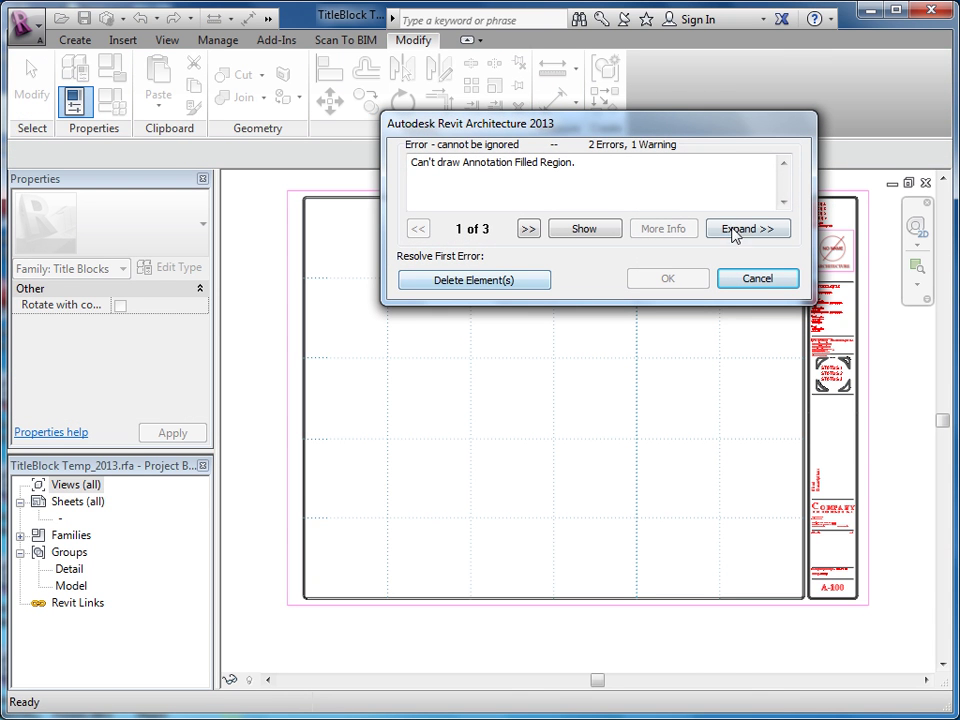
{"action": "left_click", "coordinate": [740, 229]}
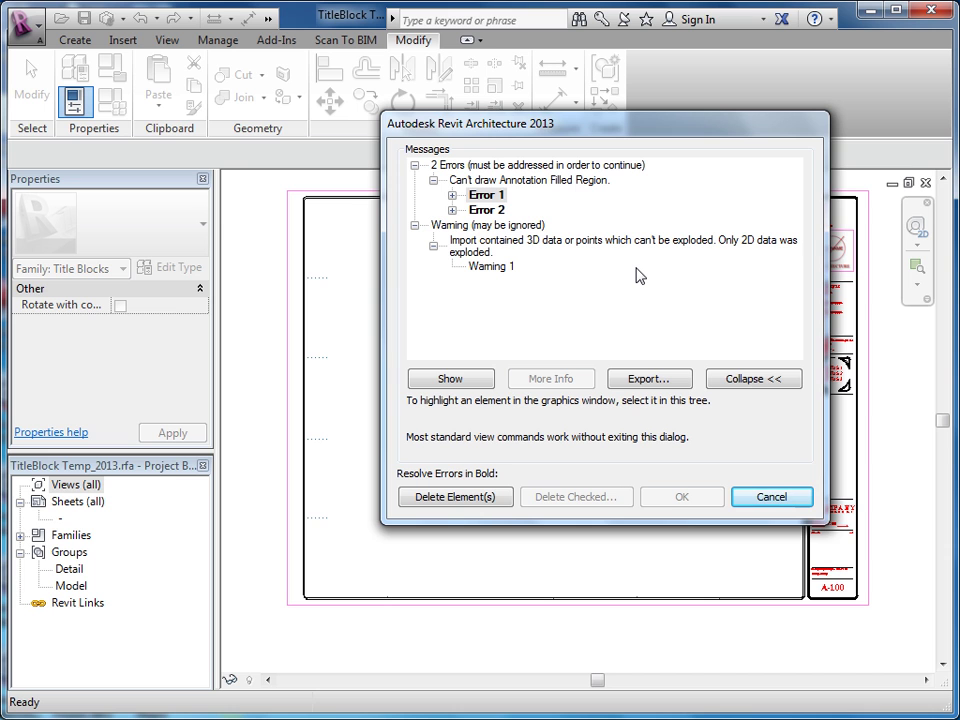
{"action": "left_click", "coordinate": [452, 196]}
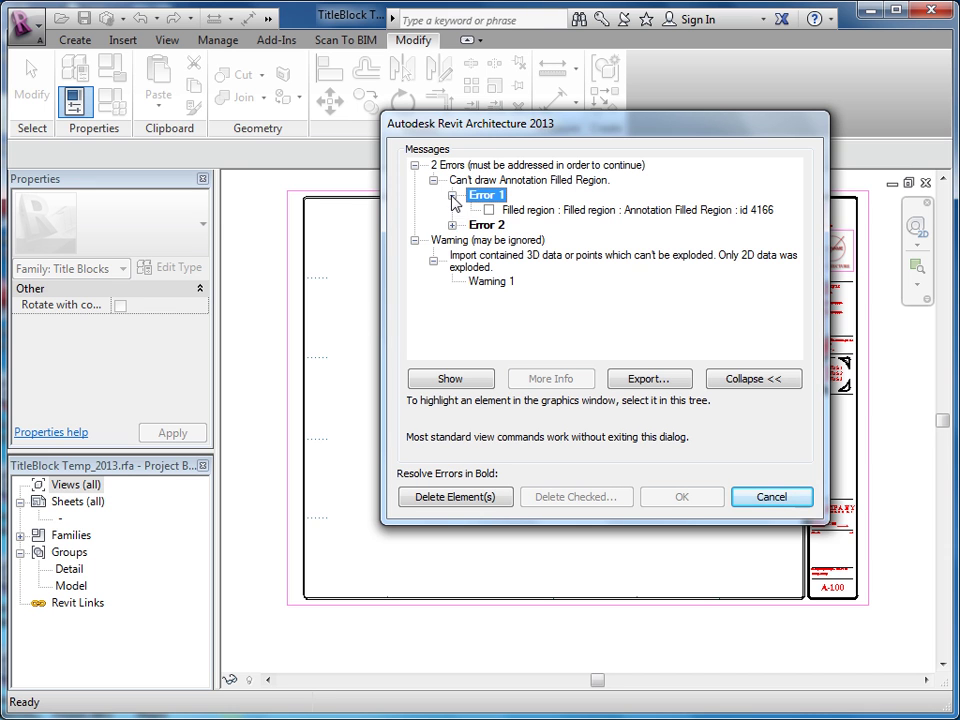
{"action": "left_click", "coordinate": [452, 225]}
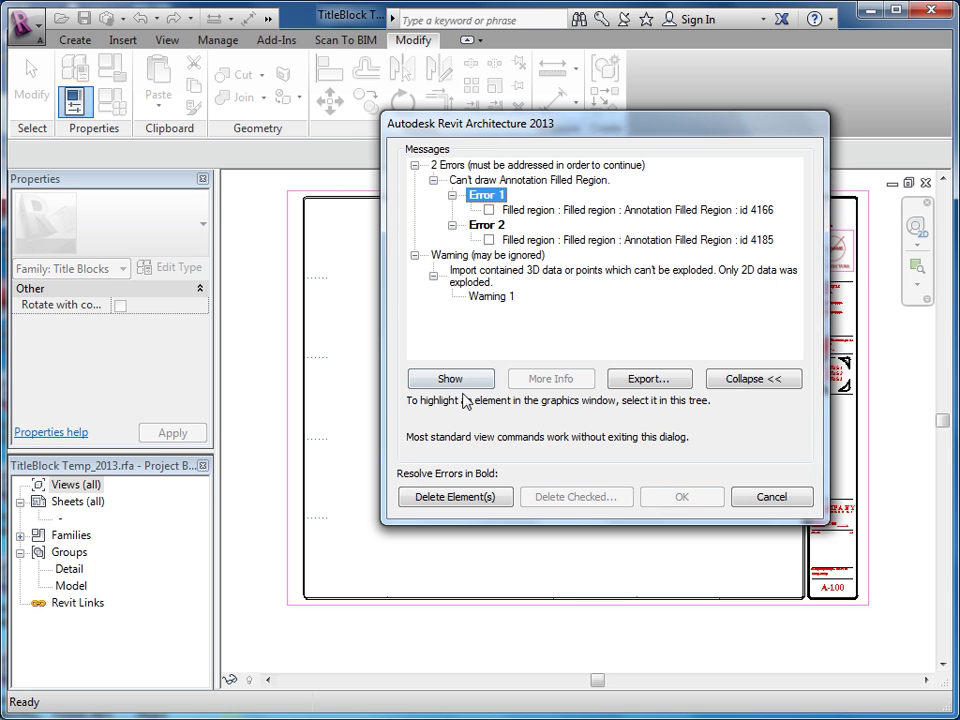
{"action": "left_click", "coordinate": [455, 497]}
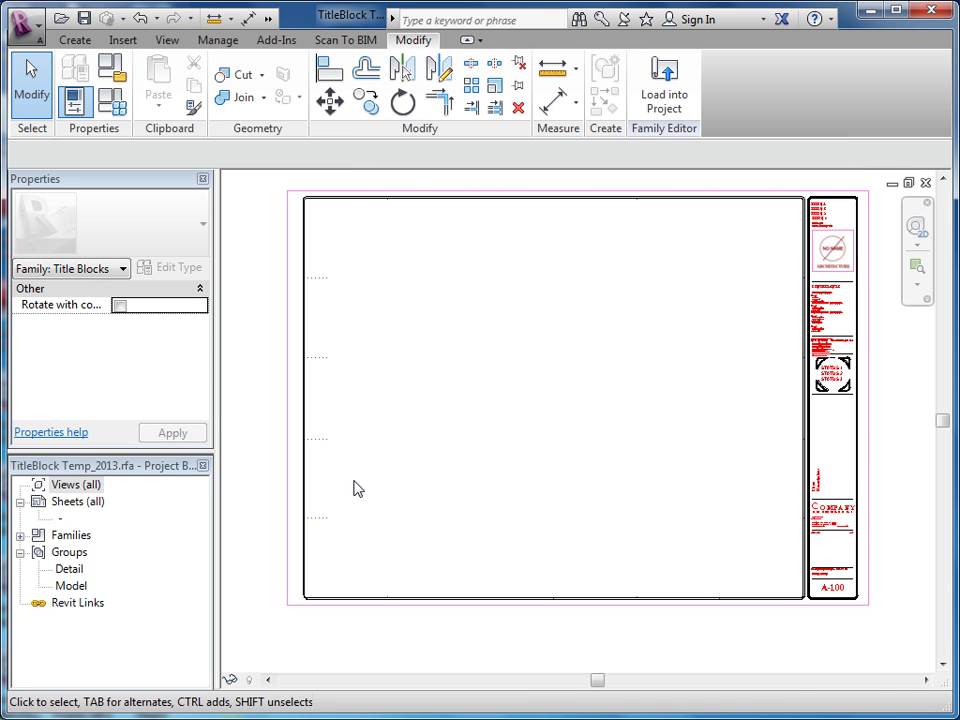
{"action": "scroll", "coordinate": [362, 484], "scroll_direction": "up", "scroll_amount": 6}
{"action": "middle_click_drag", "start_coordinate": [328, 471], "coordinate": [412, 525]}
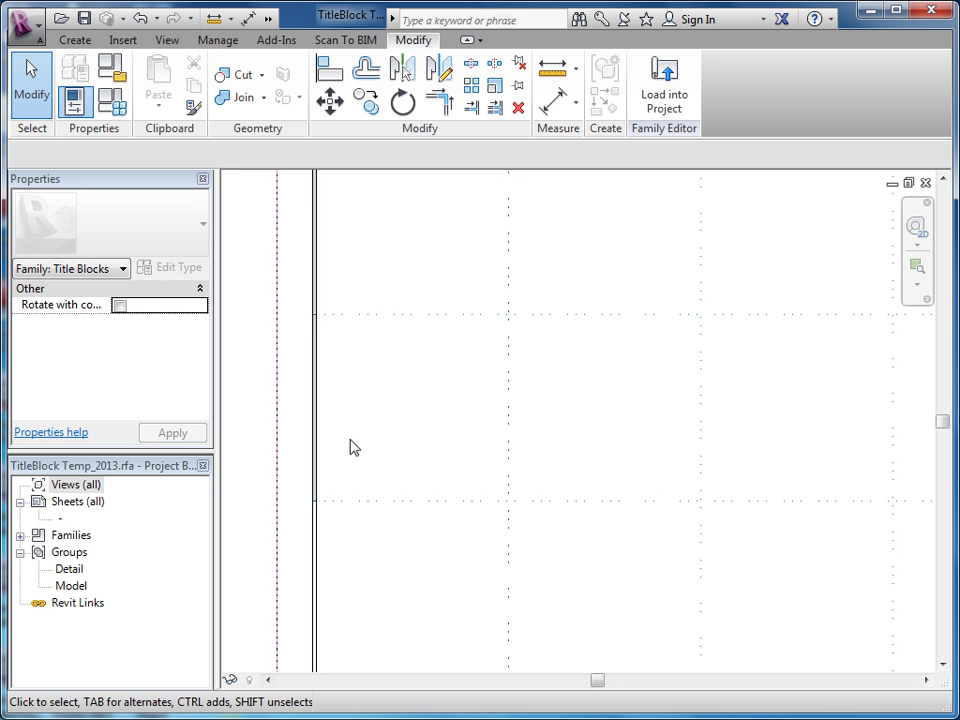
{"action": "middle_click_drag", "start_coordinate": [349, 446], "coordinate": [375, 446]}
{"action": "scroll", "coordinate": [400, 450], "scroll_direction": "down", "scroll_amount": 3}
{"action": "scroll", "coordinate": [501, 465], "scroll_direction": "down", "scroll_amount": 1}
{"action": "middle_click_drag", "start_coordinate": [501, 467], "coordinate": [424, 465]}
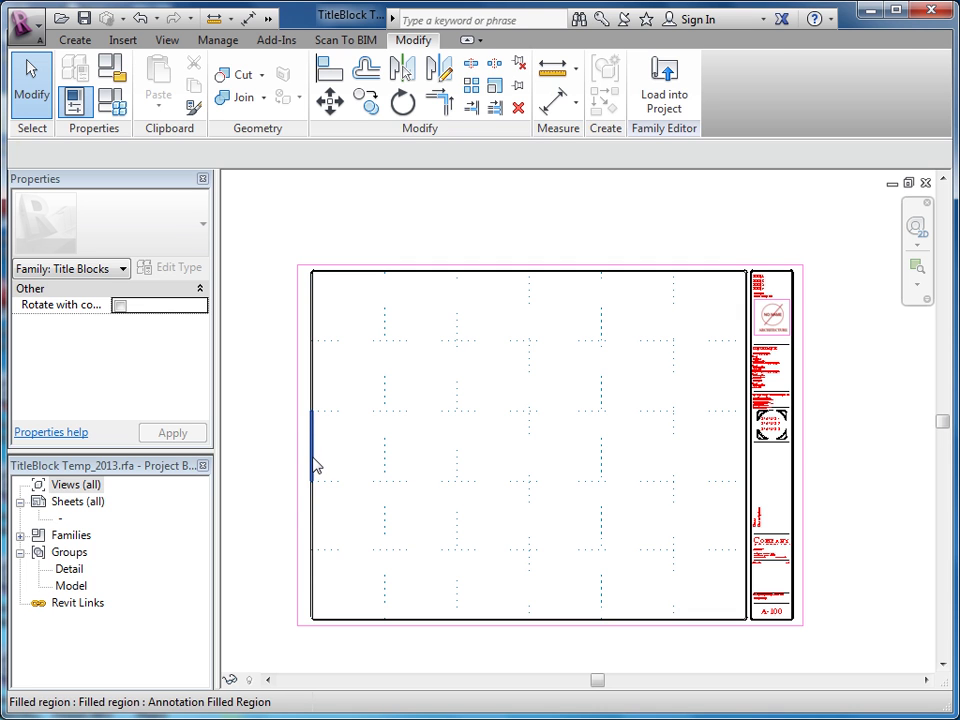
Rename the left-edge band's filled region type to Solid Grey, then check the top-edge region
{"action": "left_click", "coordinate": [317, 464]}
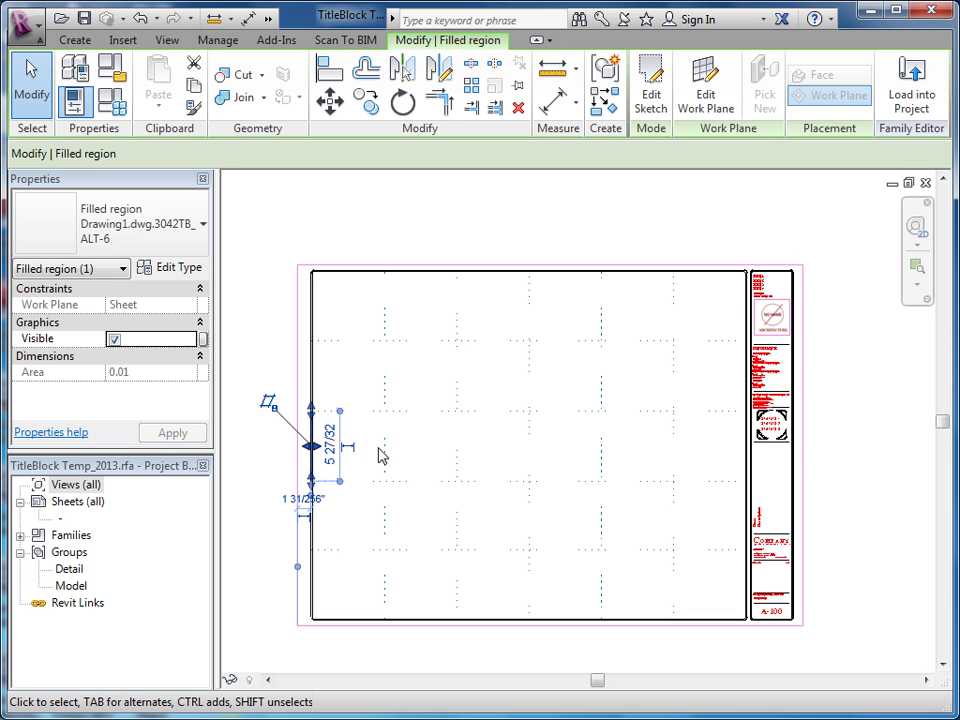
{"action": "left_click", "coordinate": [160, 271]}
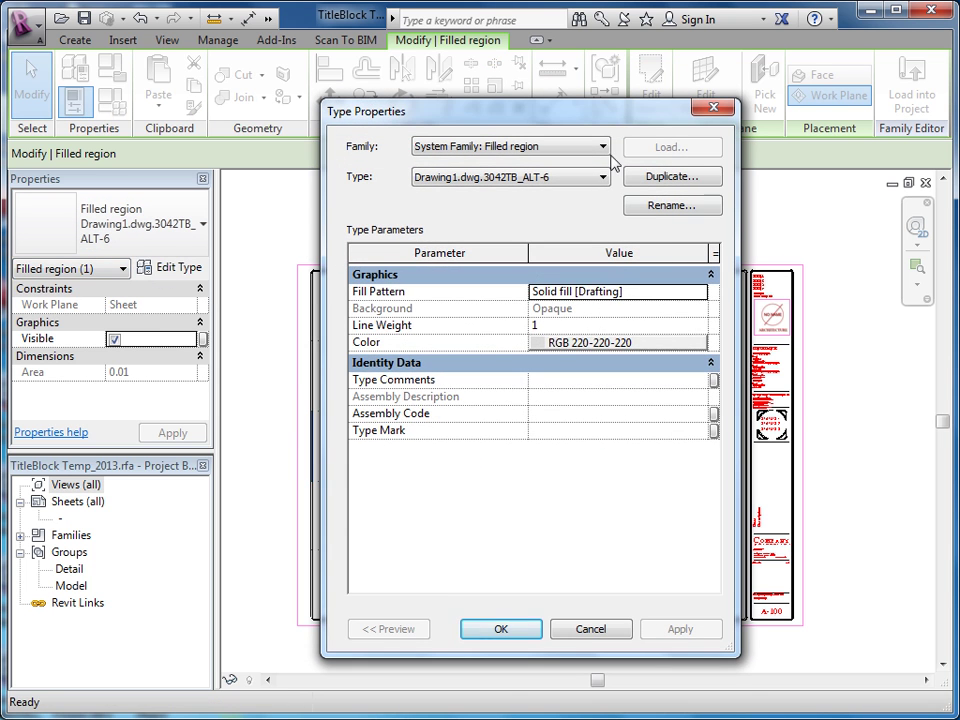
{"action": "left_click", "coordinate": [667, 206]}
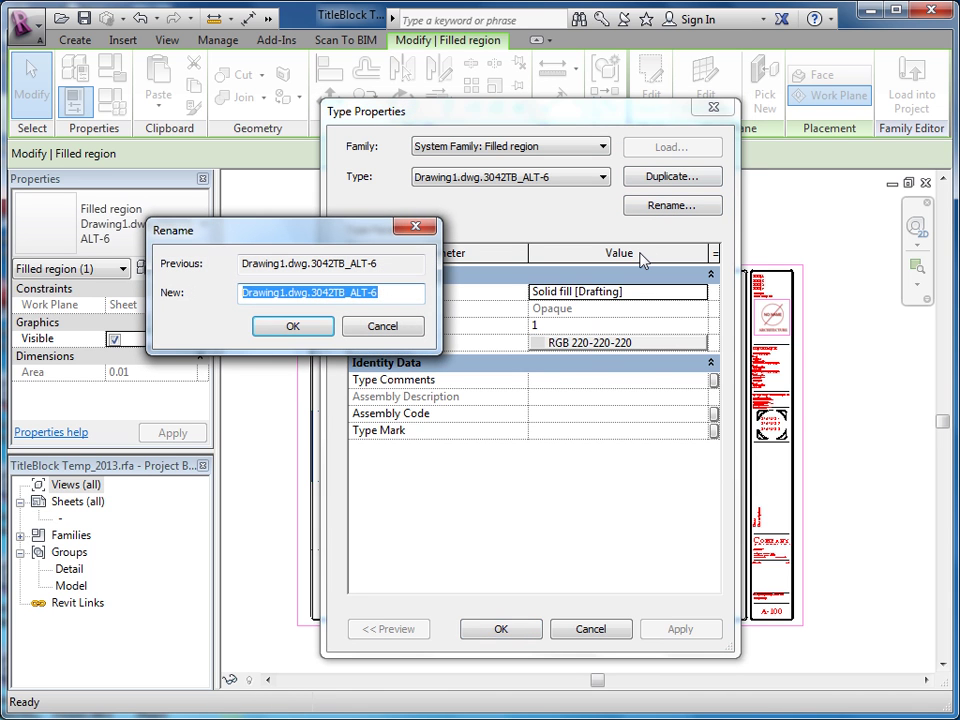
{"action": "type", "text": "Soi"}
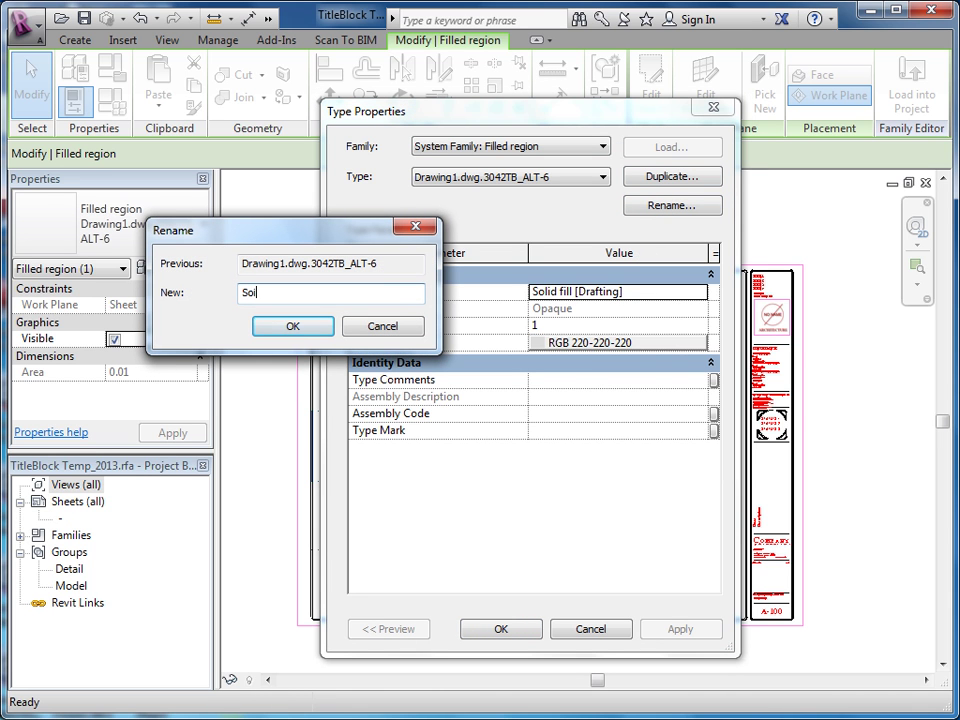
{"action": "type", "text": "lid Grey"}
{"action": "key", "text": "Return"}
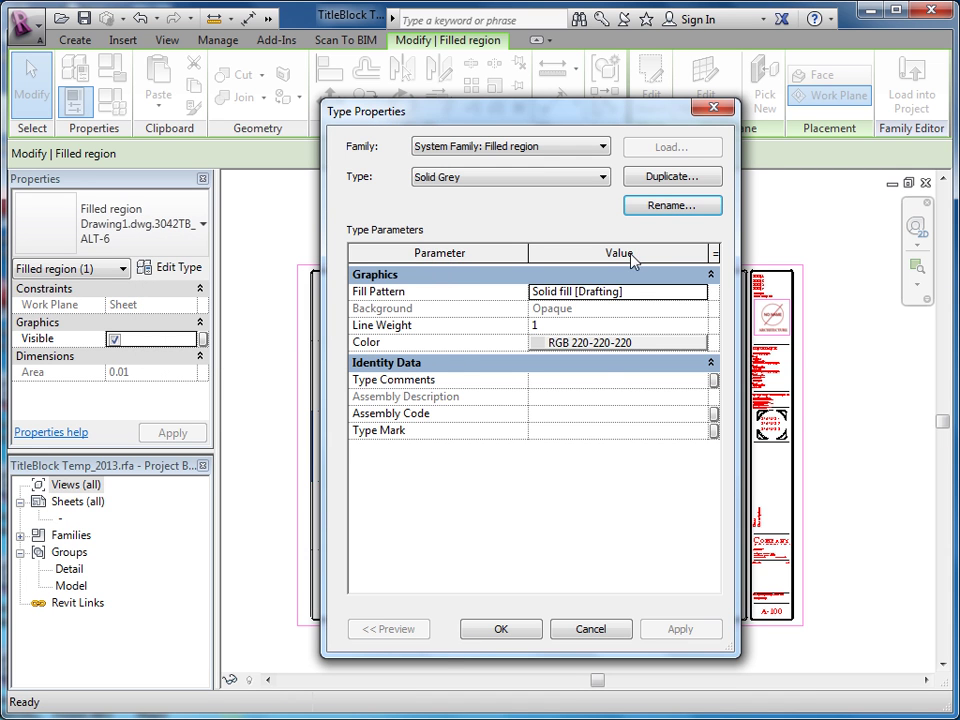
{"action": "left_click", "coordinate": [495, 638]}
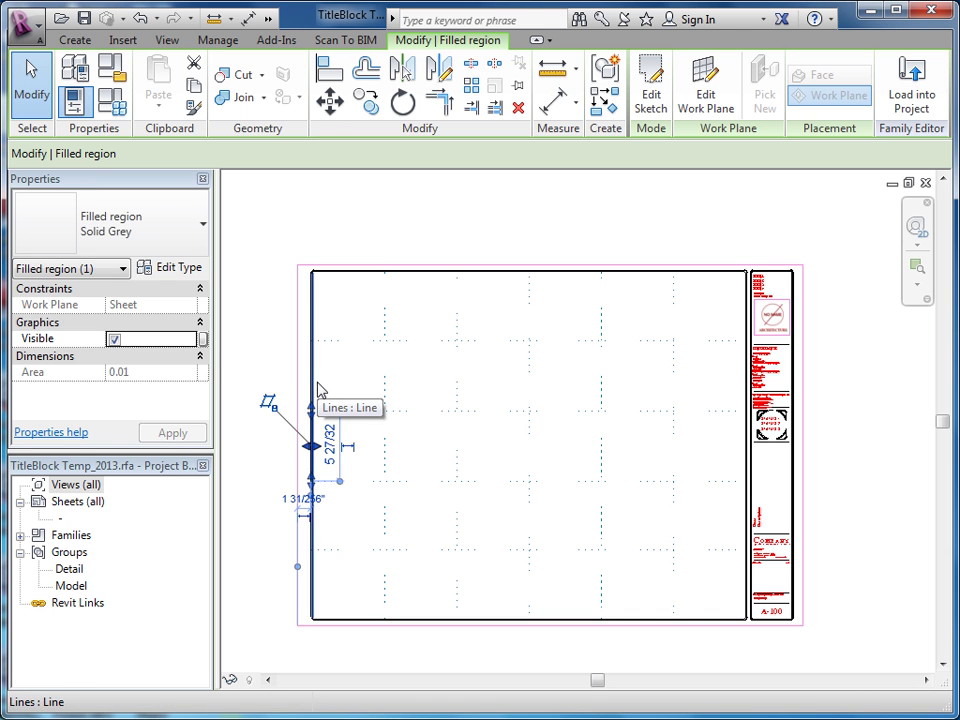
{"action": "left_click", "coordinate": [420, 280]}
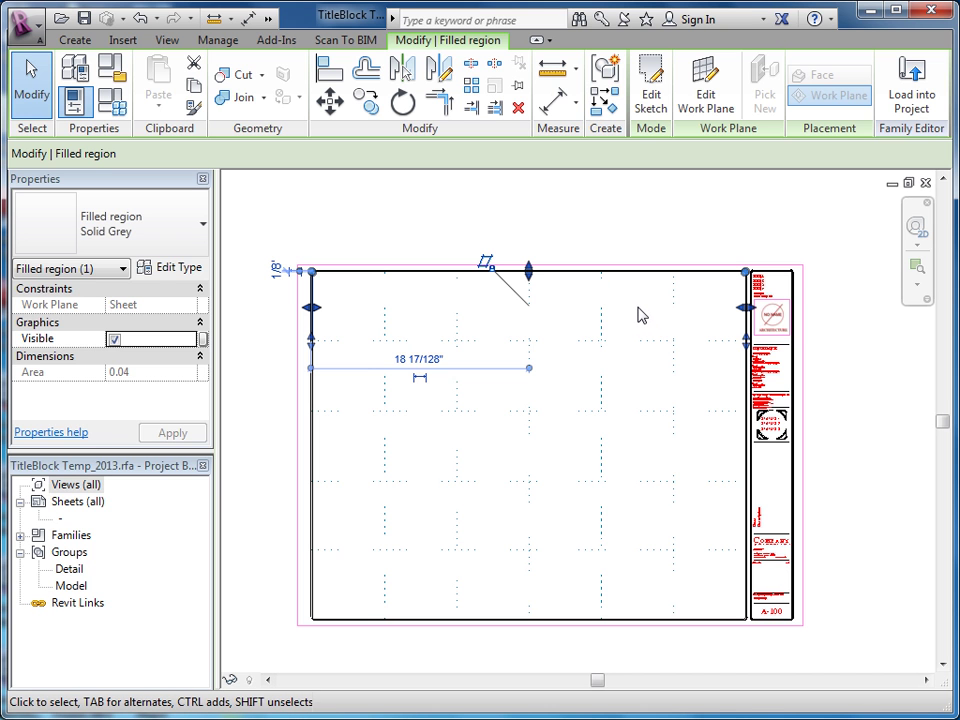
{"action": "key", "text": "Escape"}
{"action": "scroll", "coordinate": [812, 297], "scroll_direction": "up", "scroll_amount": 4}
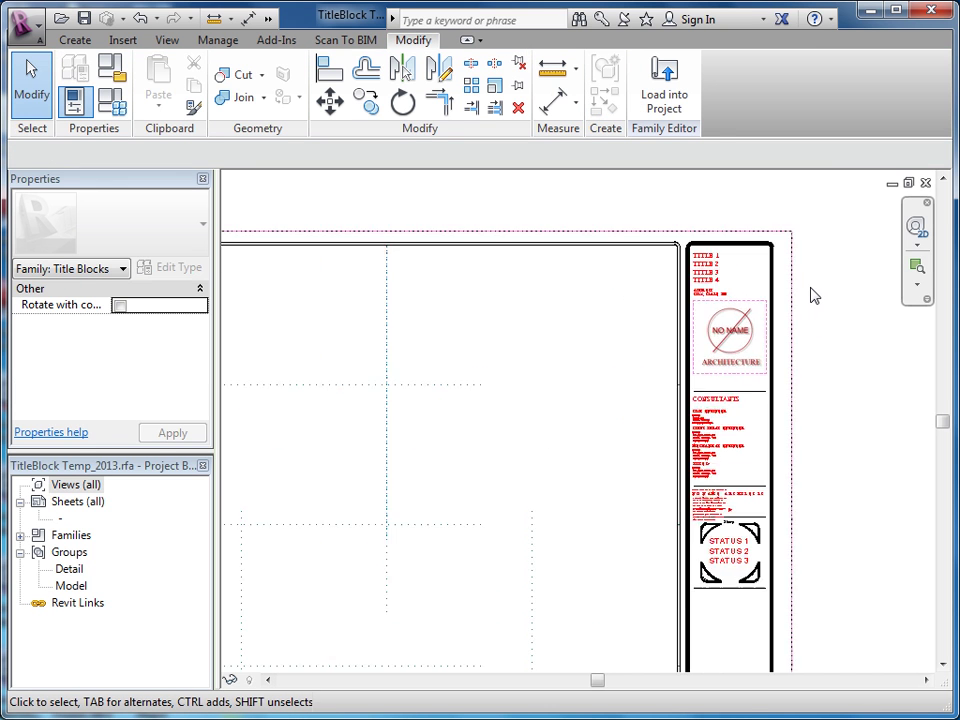
{"action": "scroll", "coordinate": [812, 296], "scroll_direction": "up", "scroll_amount": 2}
{"action": "middle_click_drag", "start_coordinate": [733, 495], "coordinate": [618, 401]}
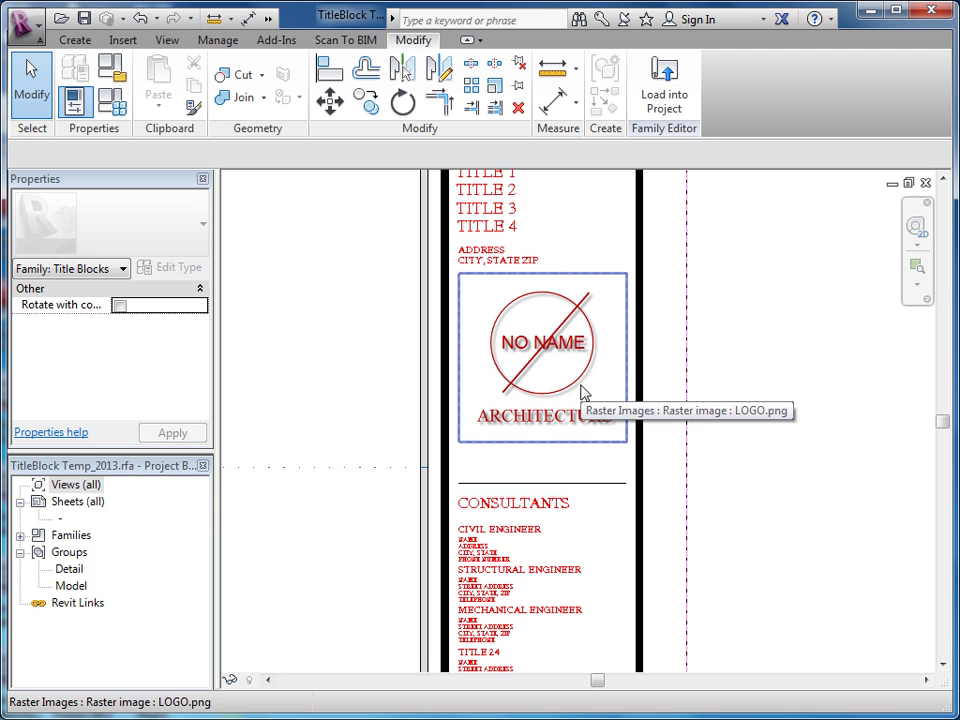
{"action": "scroll", "coordinate": [707, 504], "scroll_direction": "down", "scroll_amount": 2}
{"action": "middle_click_drag", "start_coordinate": [707, 504], "coordinate": [680, 370]}
{"action": "scroll", "coordinate": [583, 482], "scroll_direction": "up", "scroll_amount": 1}
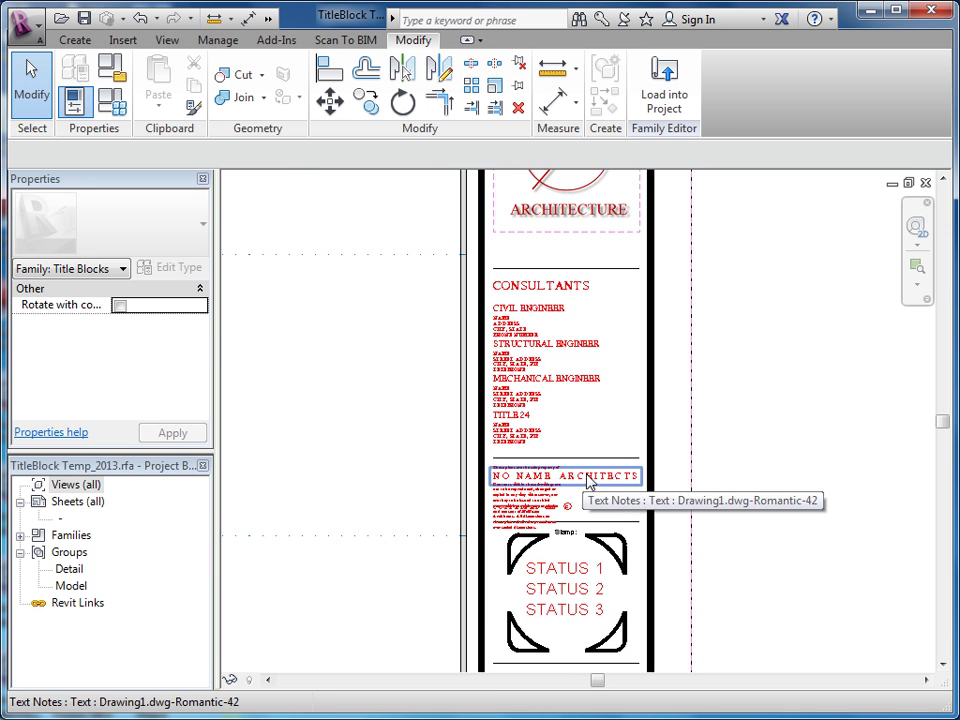
{"action": "scroll", "coordinate": [737, 338], "scroll_direction": "down", "scroll_amount": 1}
{"action": "middle_click_drag", "start_coordinate": [737, 338], "coordinate": [728, 552]}
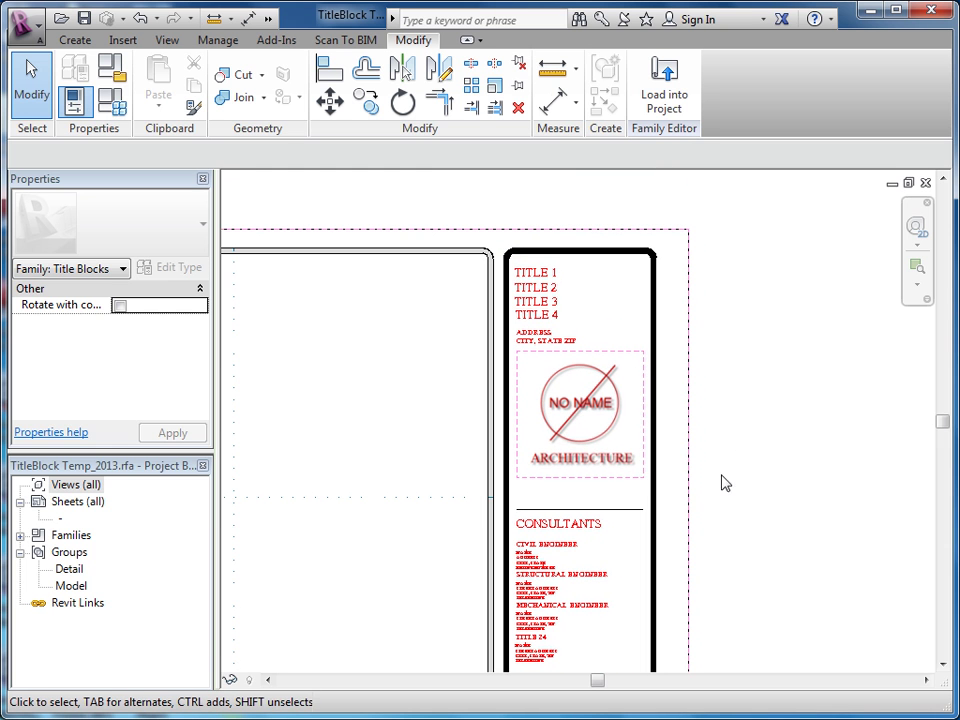
{"action": "double_click", "coordinate": [562, 274]}
{"action": "left_click", "coordinate": [568, 277]}
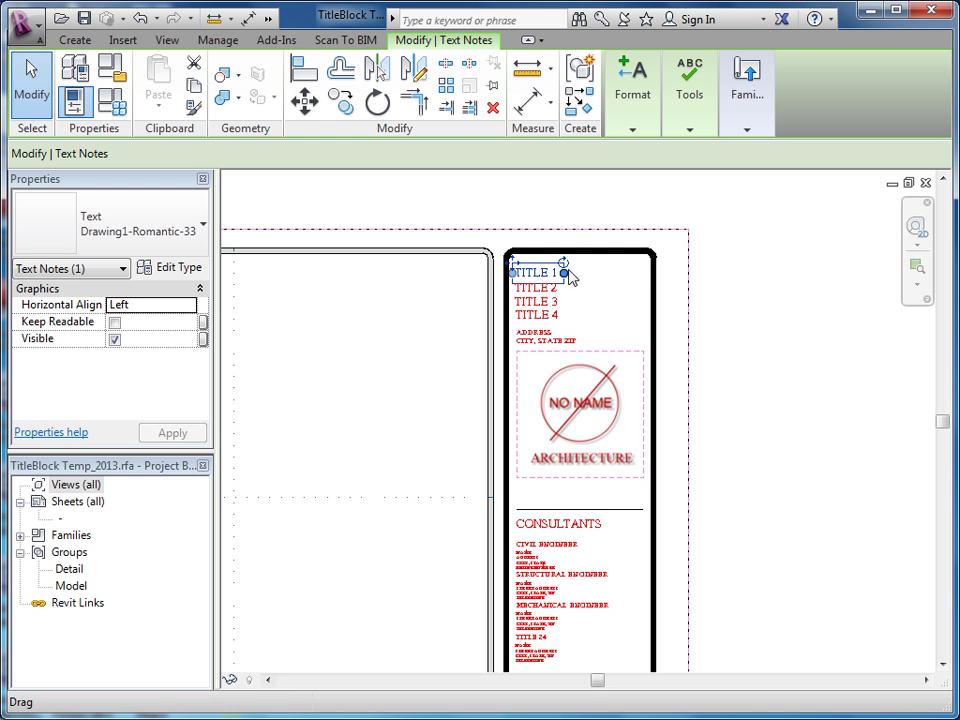
{"action": "left_click", "coordinate": [160, 268]}
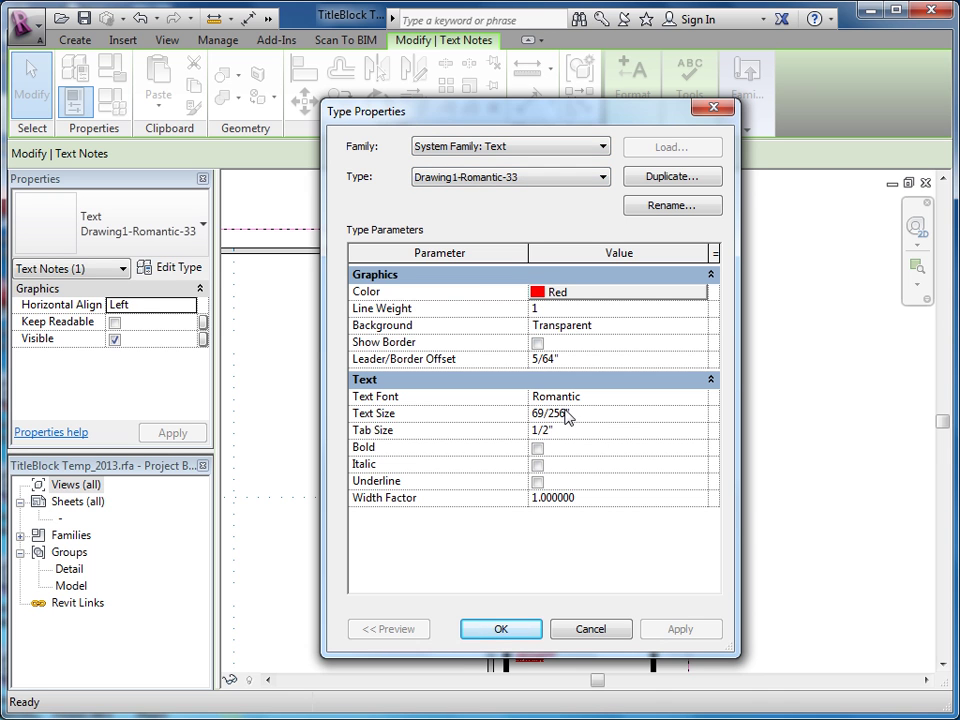
{"action": "left_click", "coordinate": [601, 633]}
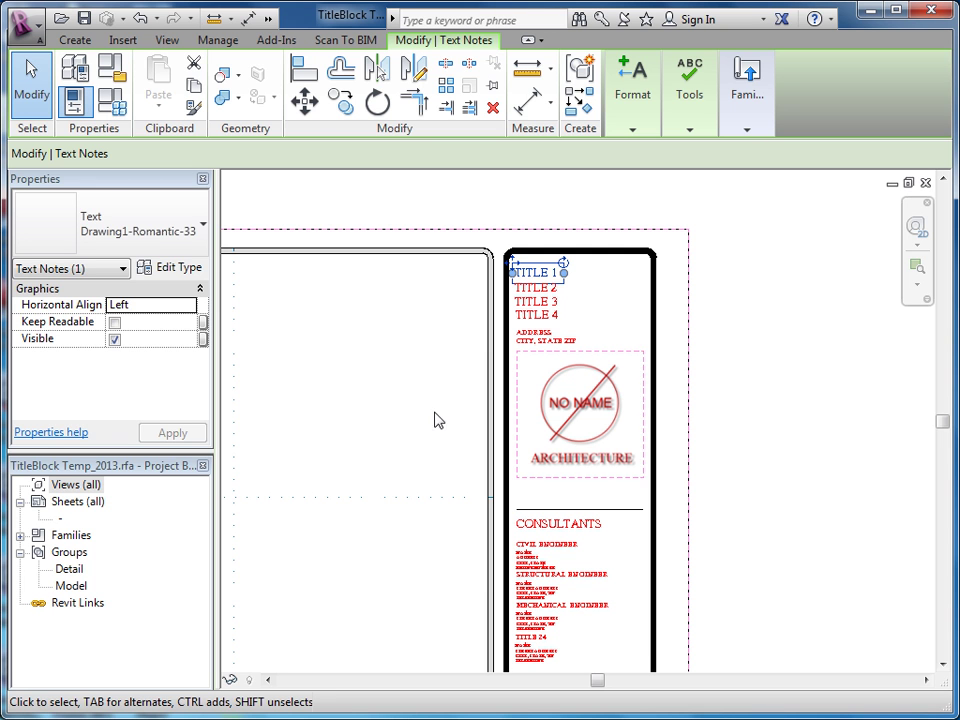
{"action": "middle_click_drag", "start_coordinate": [409, 476], "coordinate": [354, 343]}
{"action": "middle_click_drag", "start_coordinate": [447, 535], "coordinate": [396, 301]}
{"action": "scroll", "coordinate": [383, 560], "scroll_direction": "up", "scroll_amount": 3}
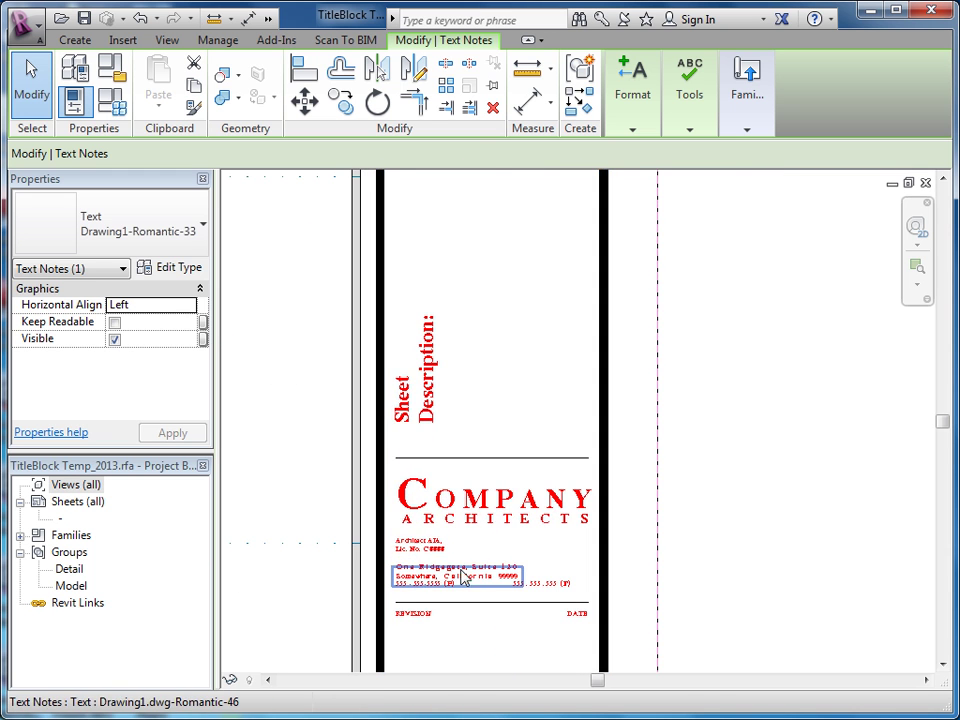
{"action": "middle_click_drag", "start_coordinate": [472, 588], "coordinate": [436, 532]}
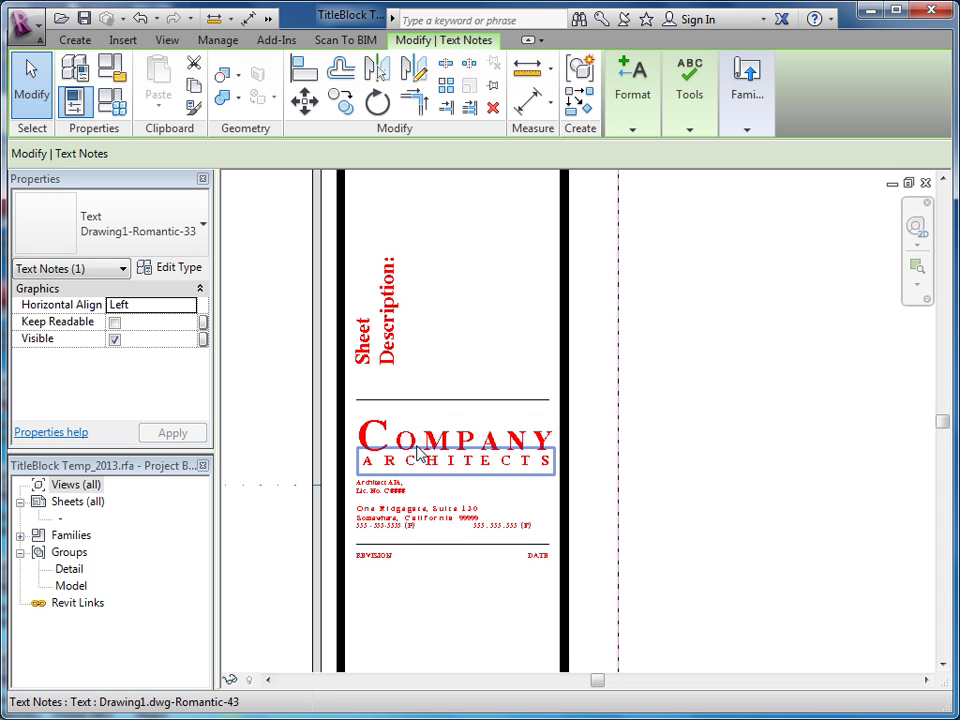
Rename the Architect AIA note's text type from Drawing1.dwg-Romantic-46 to Romantic 7/64
{"action": "left_click", "coordinate": [398, 500]}
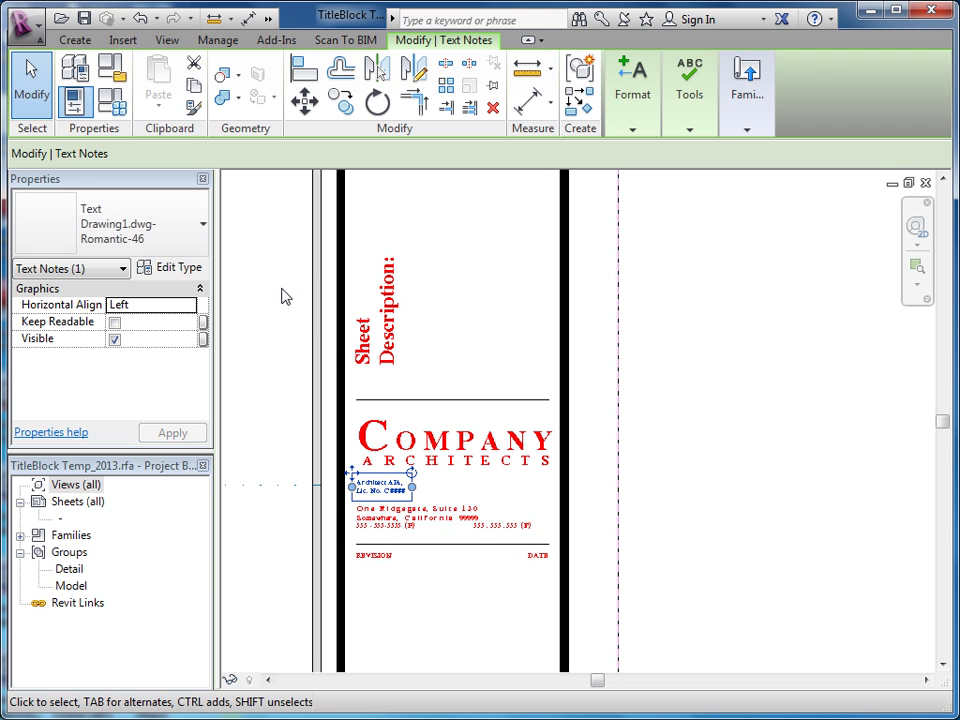
{"action": "left_click", "coordinate": [168, 270]}
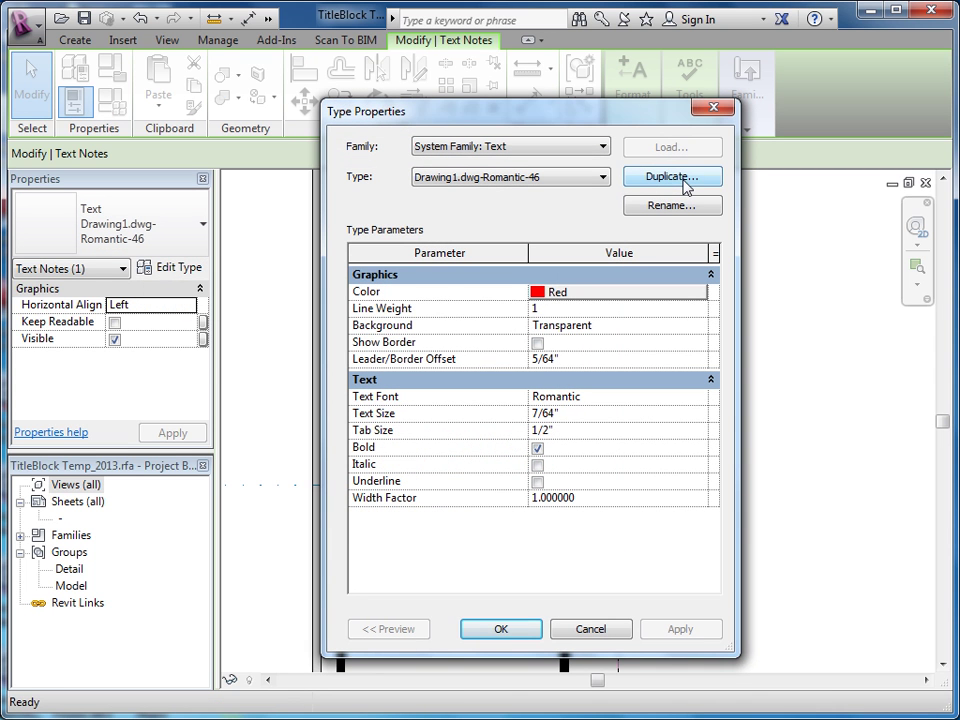
{"action": "left_click", "coordinate": [667, 206]}
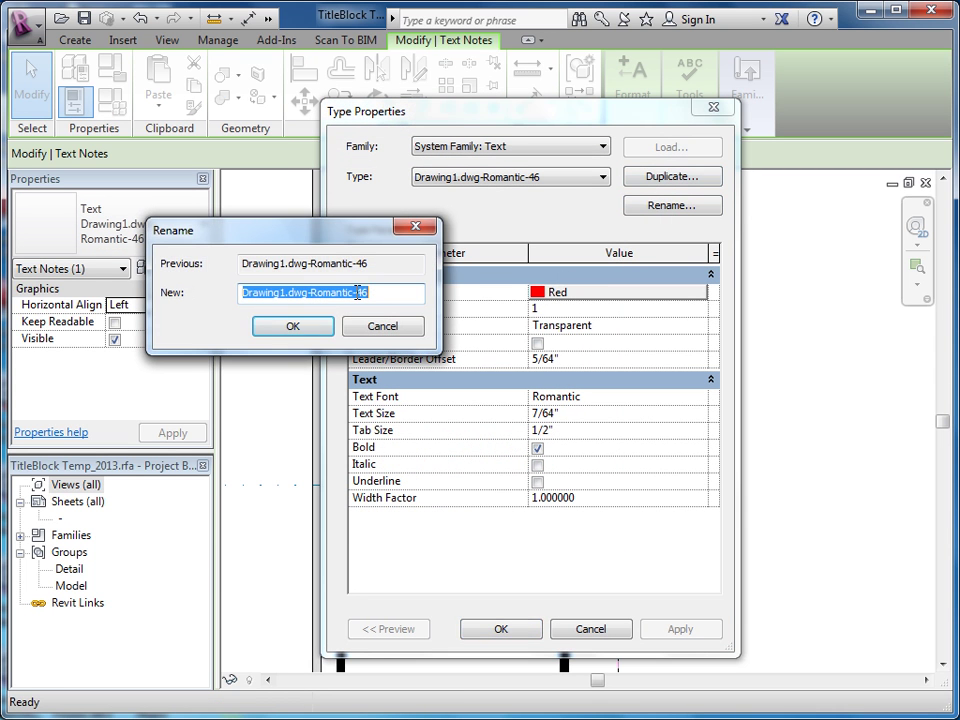
{"action": "type", "text": "Romantic 7/64"}
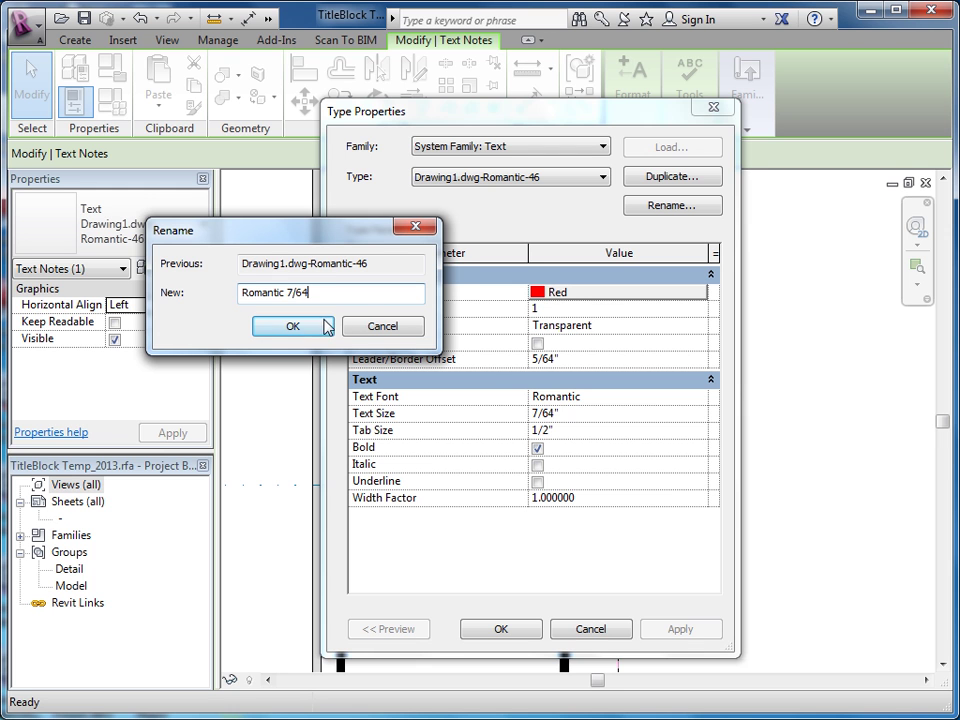
{"action": "left_click", "coordinate": [322, 326]}
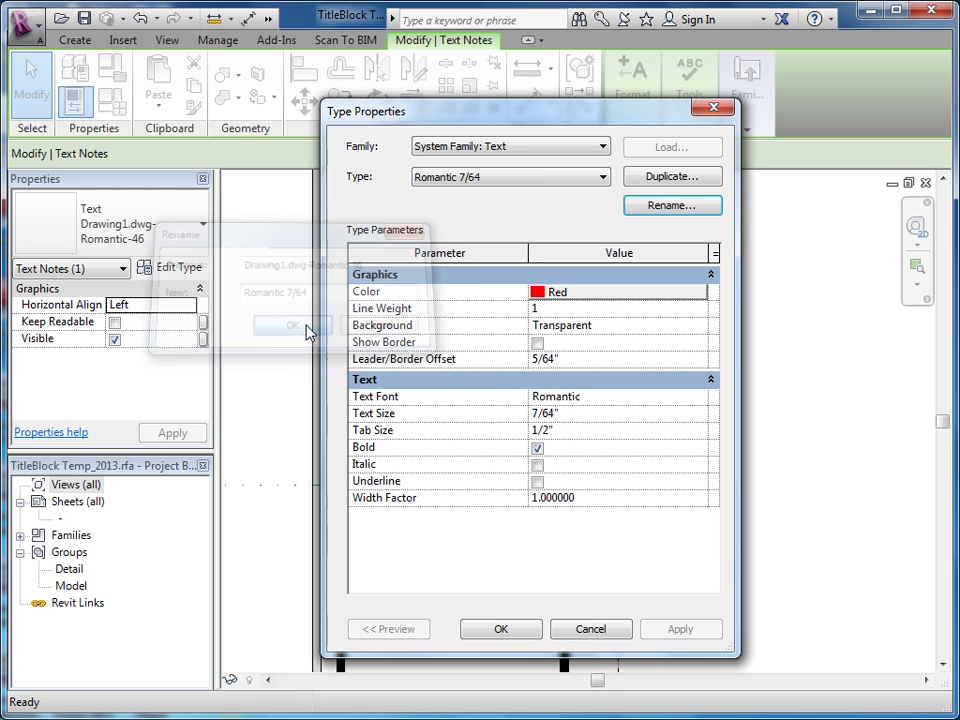
{"action": "left_click", "coordinate": [510, 632]}
{"action": "left_click", "coordinate": [715, 484]}
{"action": "scroll", "coordinate": [705, 486], "scroll_direction": "down", "scroll_amount": 4}
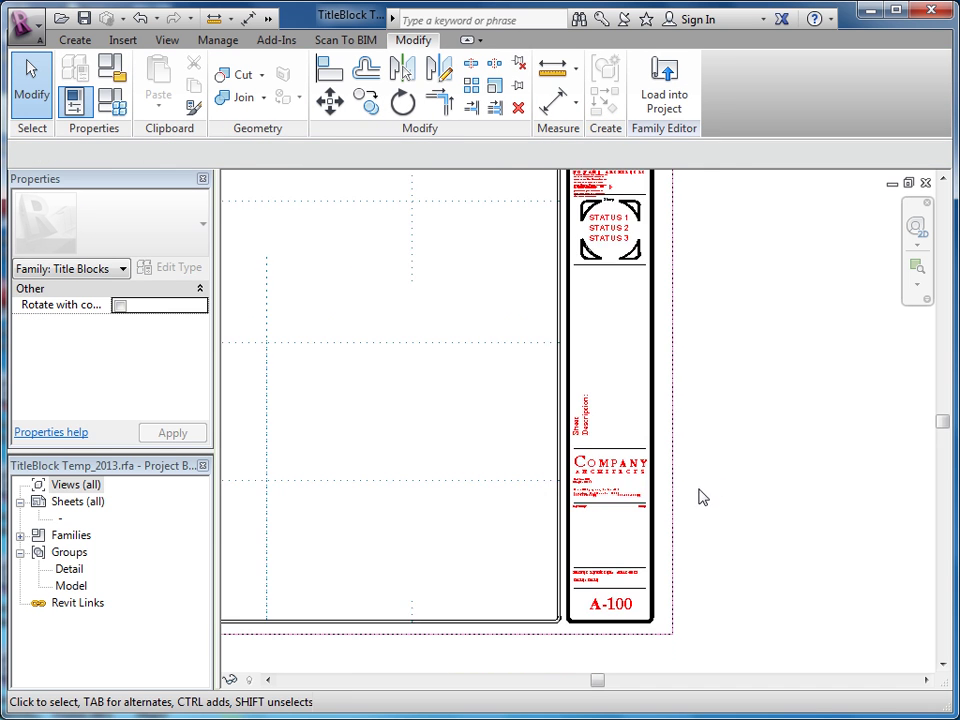
{"action": "middle_click_drag", "start_coordinate": [699, 497], "coordinate": [779, 524]}
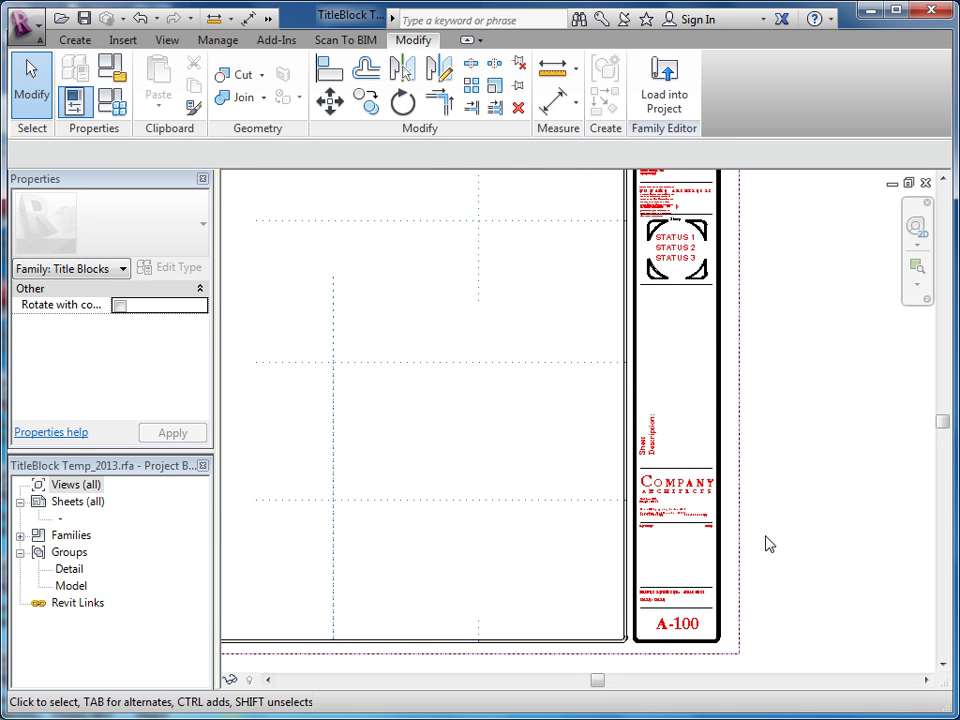
{"action": "left_click", "coordinate": [685, 622]}
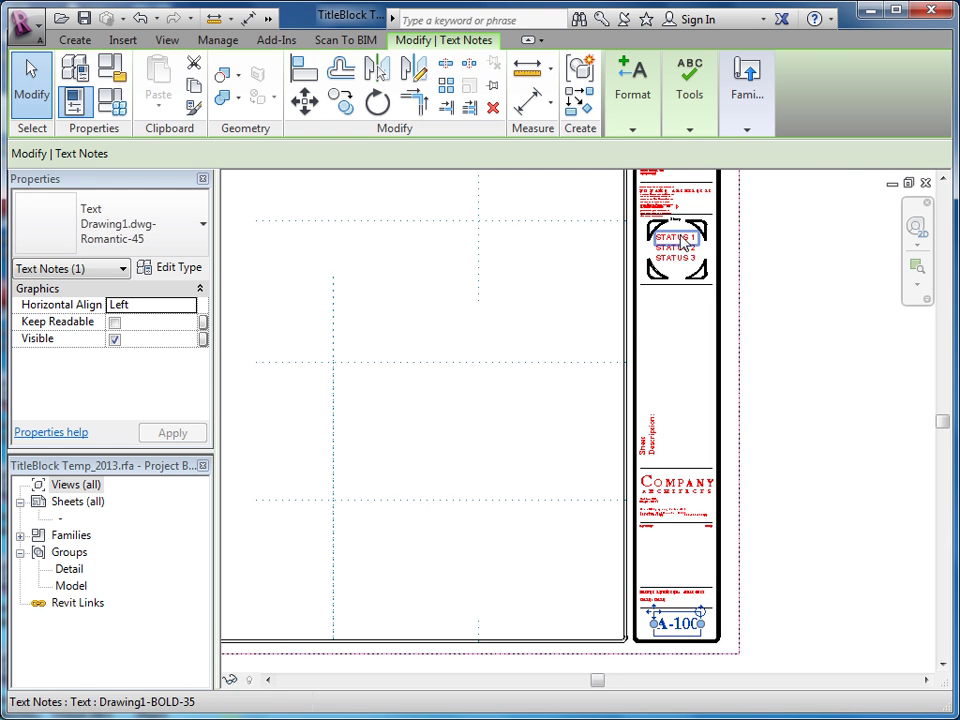
{"action": "middle_click_drag", "start_coordinate": [724, 281], "coordinate": [692, 364]}
{"action": "scroll", "coordinate": [692, 364], "scroll_direction": "up", "scroll_amount": 3}
{"action": "scroll", "coordinate": [680, 340], "scroll_direction": "up", "scroll_amount": 2}
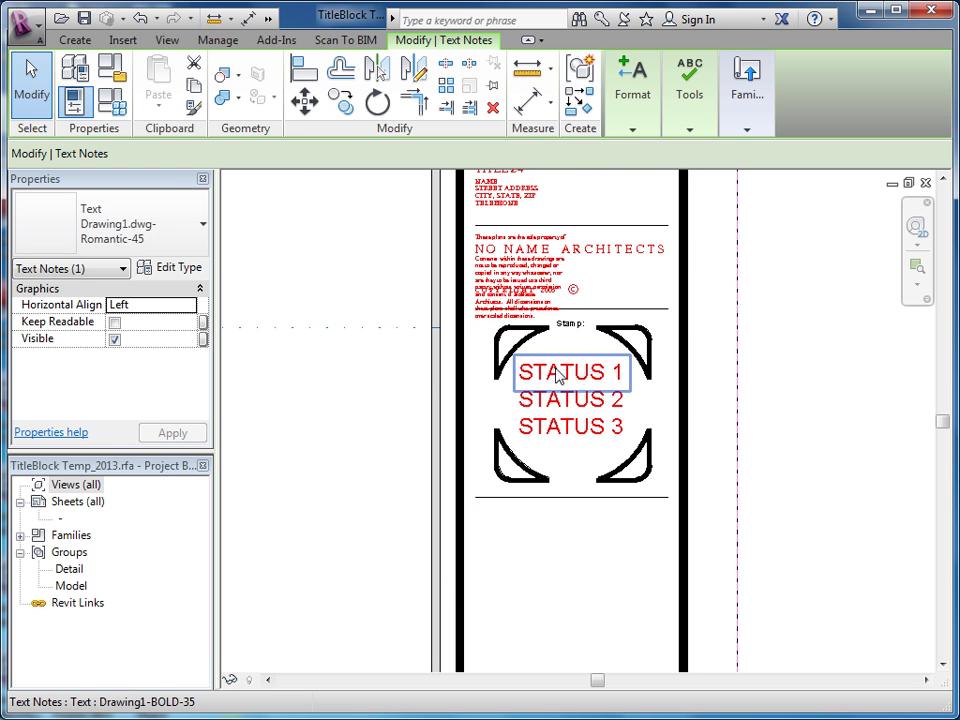
{"action": "mouse_move", "coordinate": [543, 581]}
{"action": "middle_mouse_down"}
{"action": "mouse_move", "coordinate": [561, 585]}
{"action": "mouse_move", "coordinate": [544, 566]}
{"action": "middle_mouse_up"}
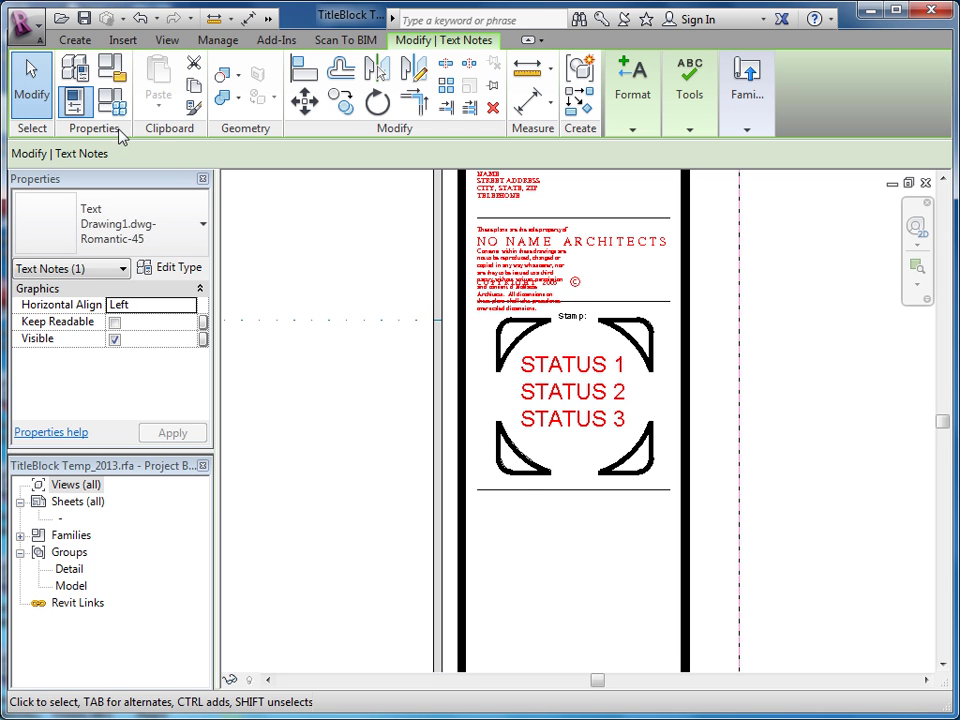
Place a new label just below the stamp and choose Add Parameter in Edit Label
{"action": "left_click", "coordinate": [72, 41]}
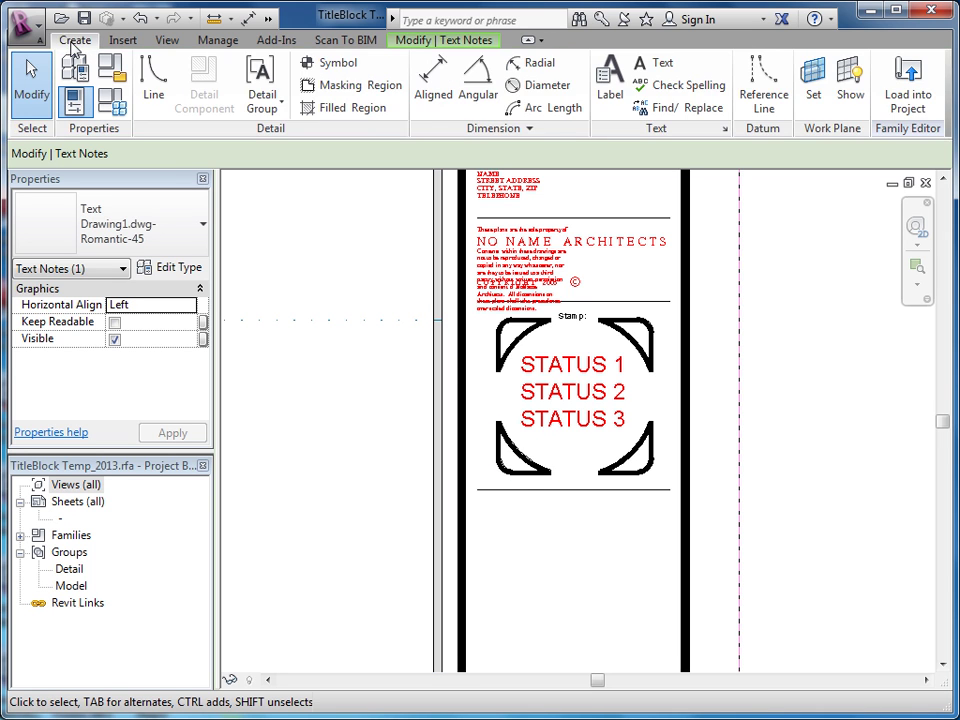
{"action": "left_click", "coordinate": [612, 90]}
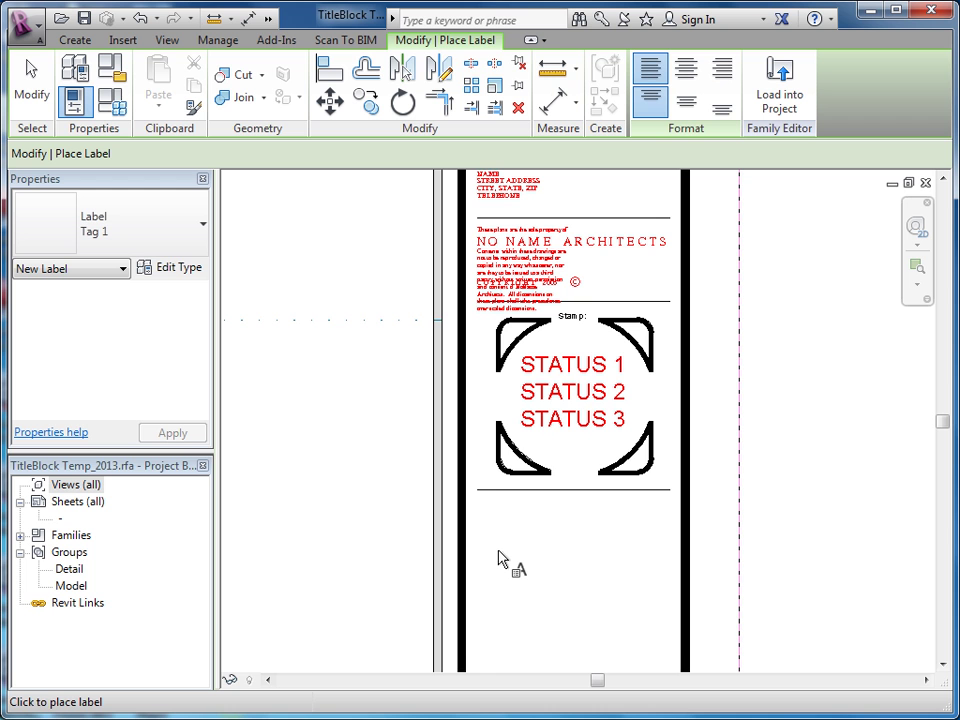
{"action": "left_click", "coordinate": [531, 570]}
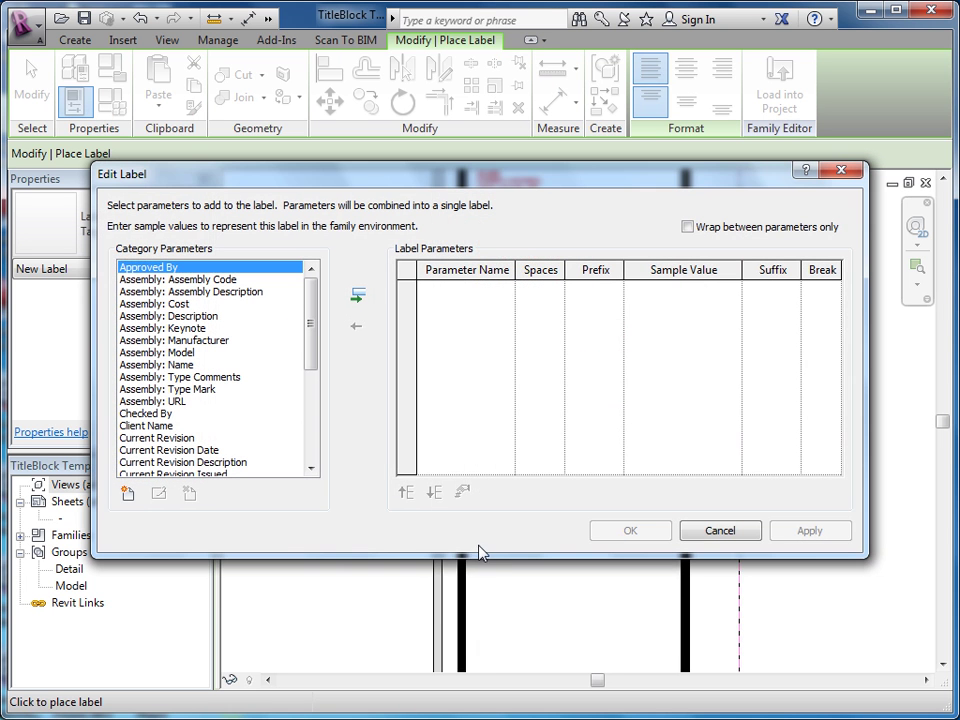
{"action": "left_click_drag", "start_coordinate": [310, 350], "coordinate": [306, 400]}
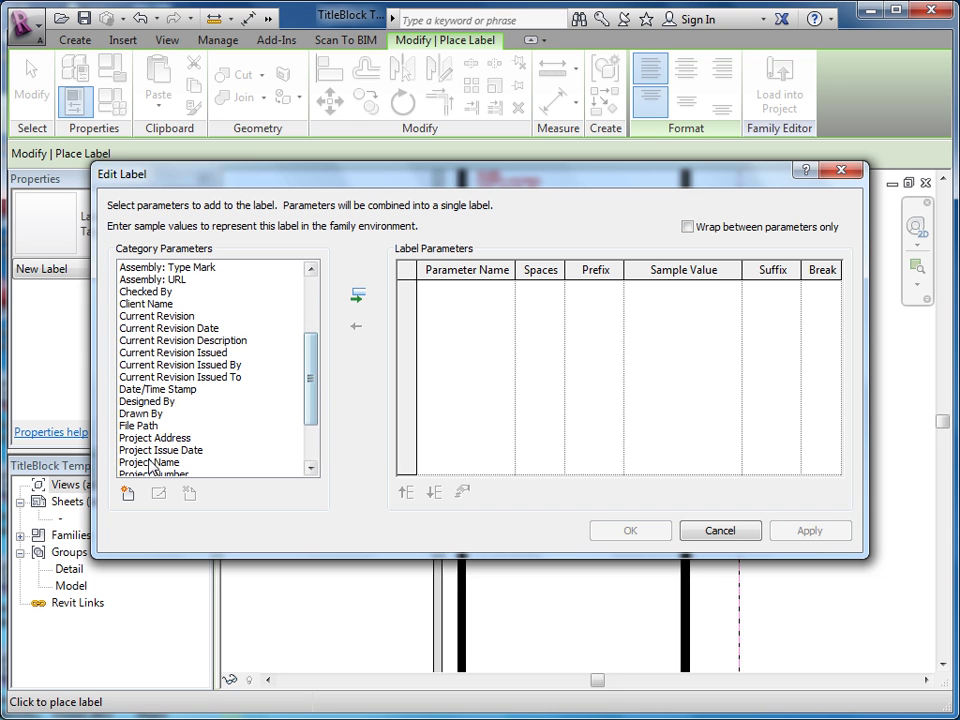
{"action": "left_click", "coordinate": [128, 493]}
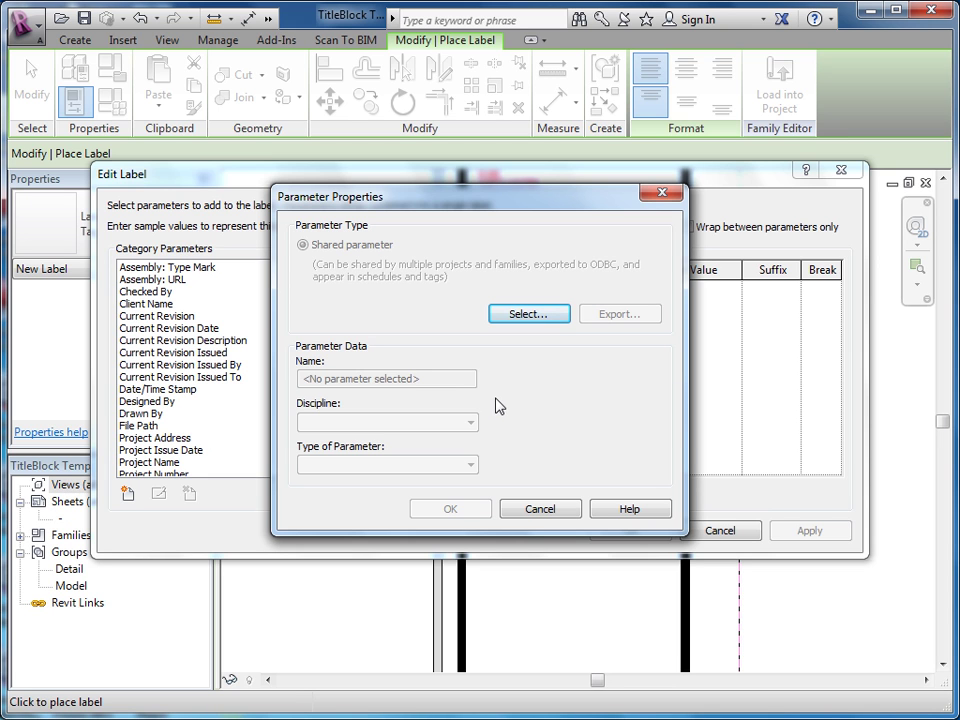
Choose a shared parameter and create a new file named CompanyName Example in the Title Block folder
{"action": "left_click", "coordinate": [529, 317]}
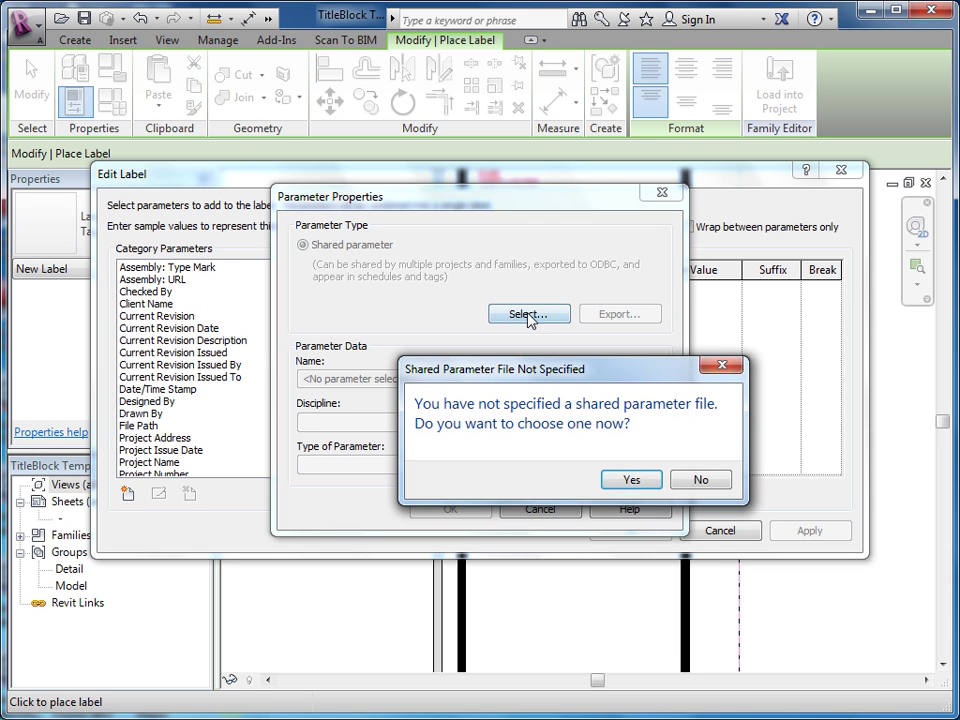
{"action": "left_click", "coordinate": [632, 481]}
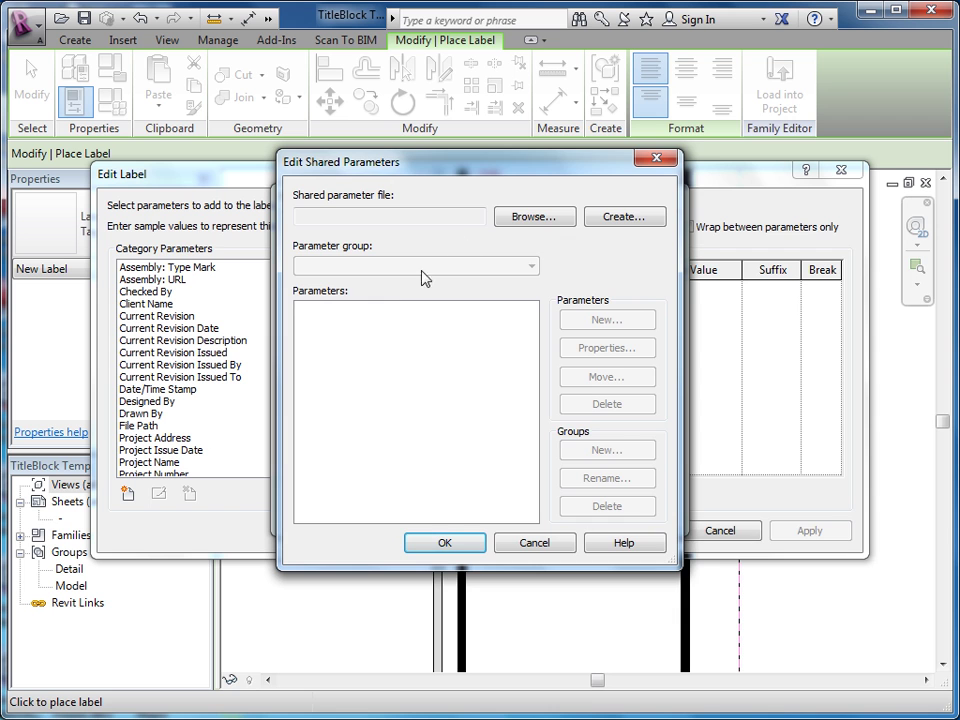
{"action": "left_click", "coordinate": [623, 216]}
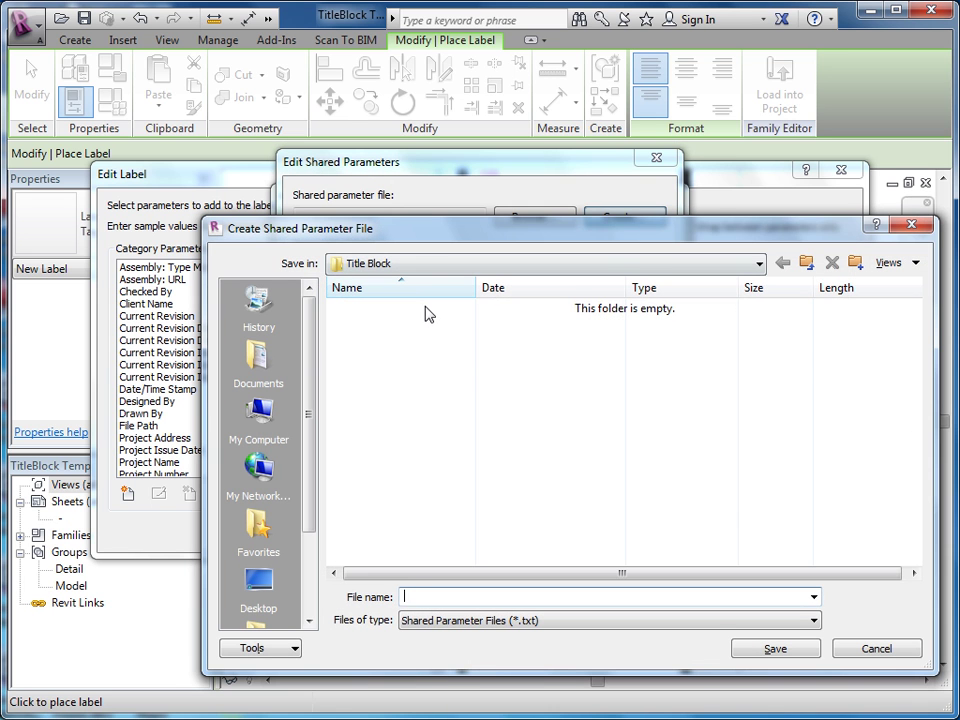
{"action": "left_click", "coordinate": [472, 596]}
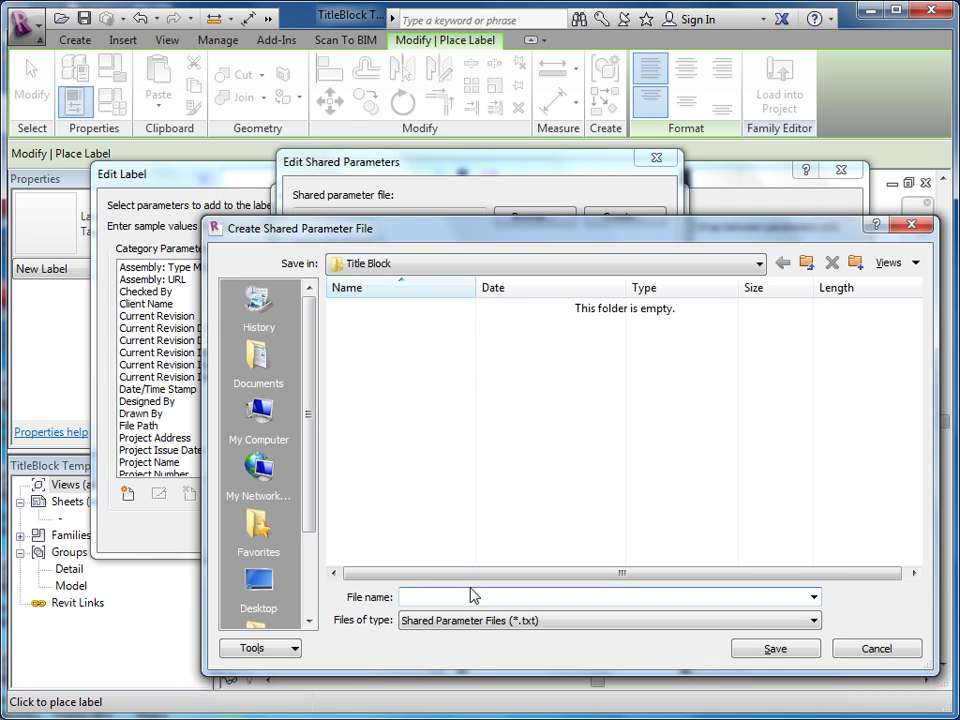
{"action": "type", "text": "Ti"}
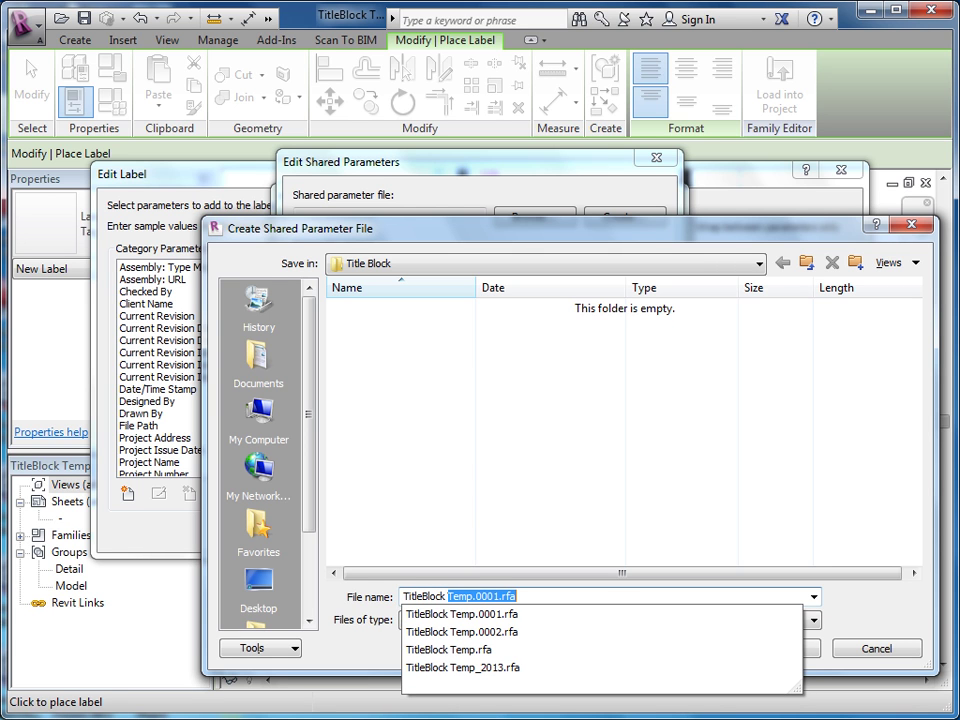
{"action": "type", "text": "tleBlock Example"}
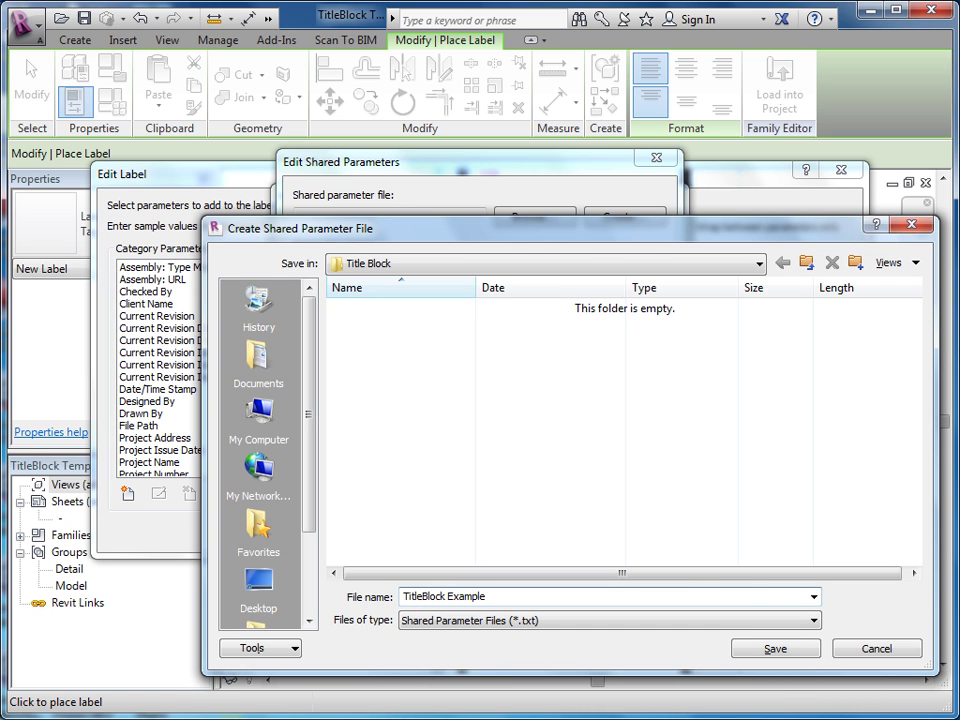
{"action": "left_click_drag", "start_coordinate": [430, 596], "coordinate": [403, 596]}
{"action": "type", "text": "CompanyName"}
{"action": "key", "text": "Delete"}
{"action": "left_click", "coordinate": [561, 627]}
Save the CompanyName Example file and add a parameter group named Title Block
{"action": "left_click", "coordinate": [785, 650]}
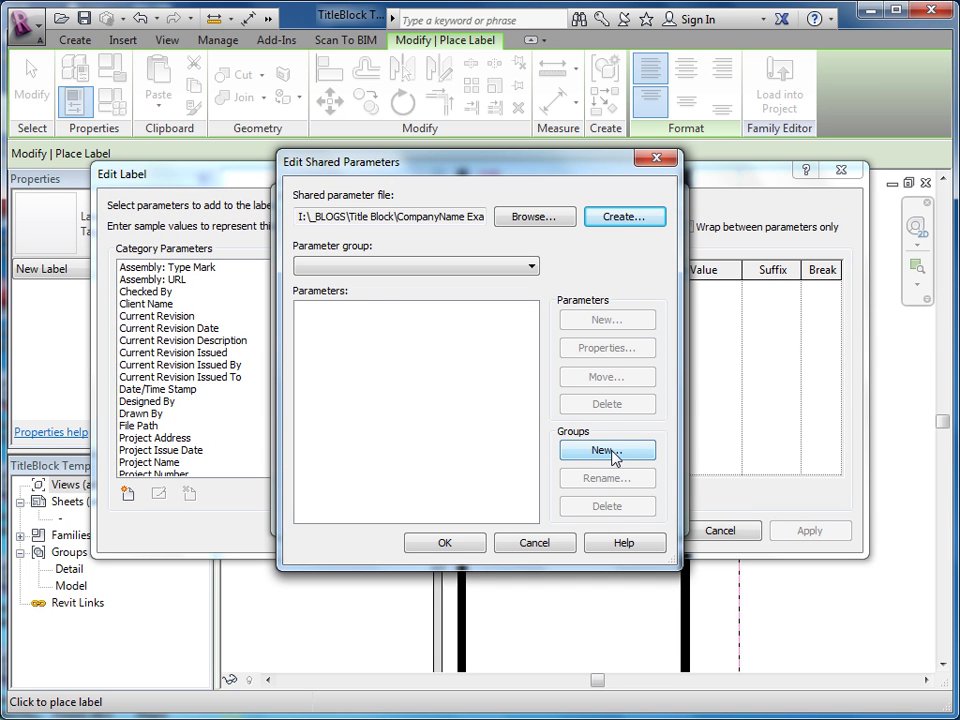
{"action": "left_click", "coordinate": [608, 451]}
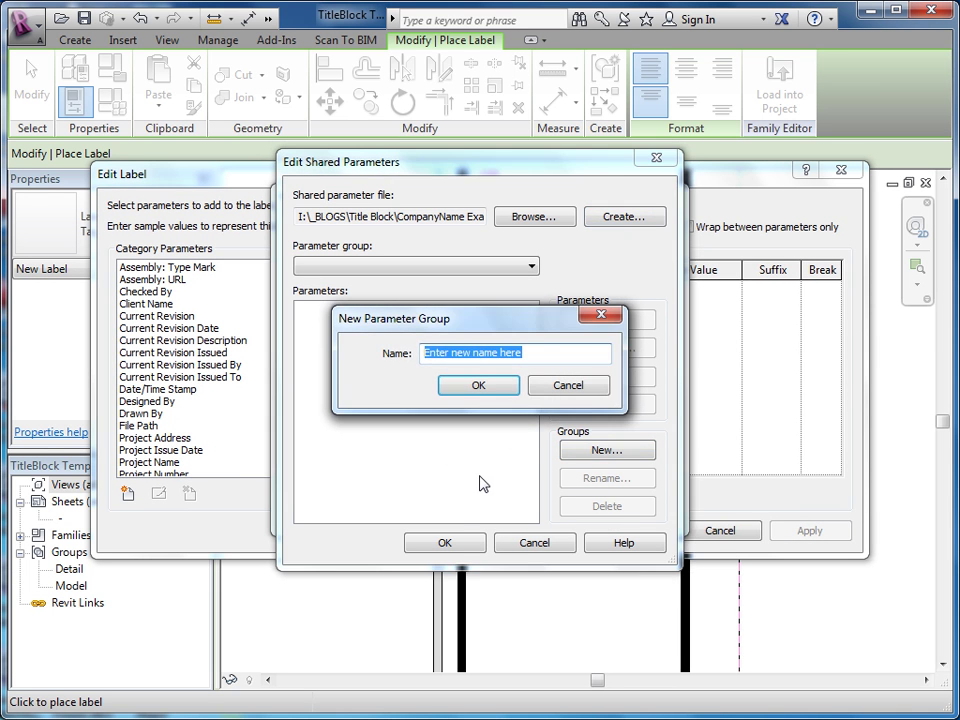
{"action": "type", "text": "Tit"}
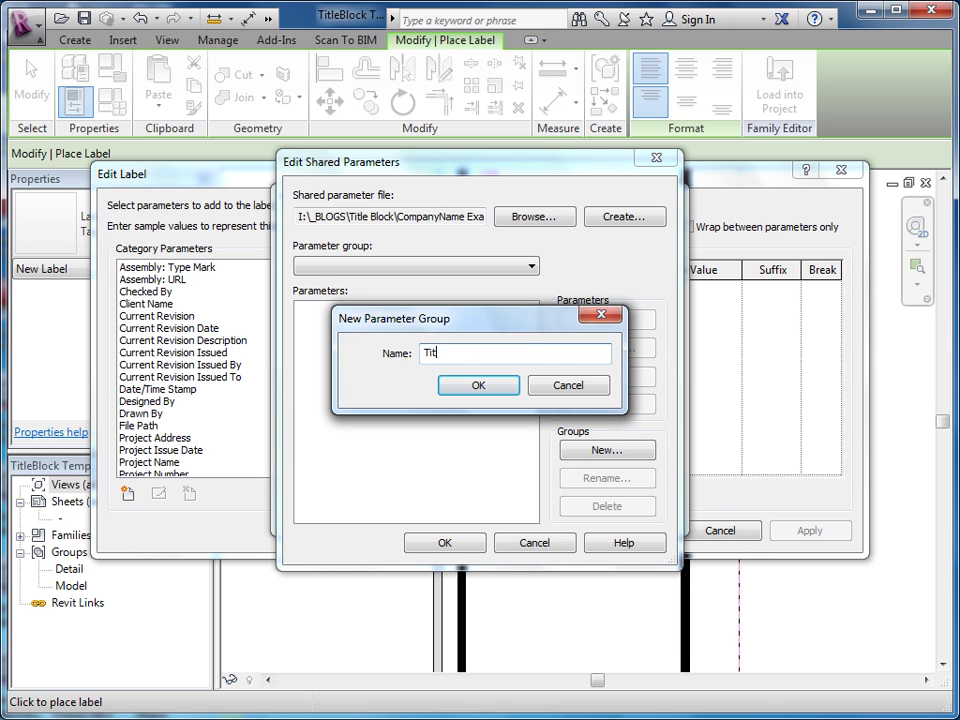
{"action": "type", "text": "le Block"}
{"action": "key", "text": "Return"}
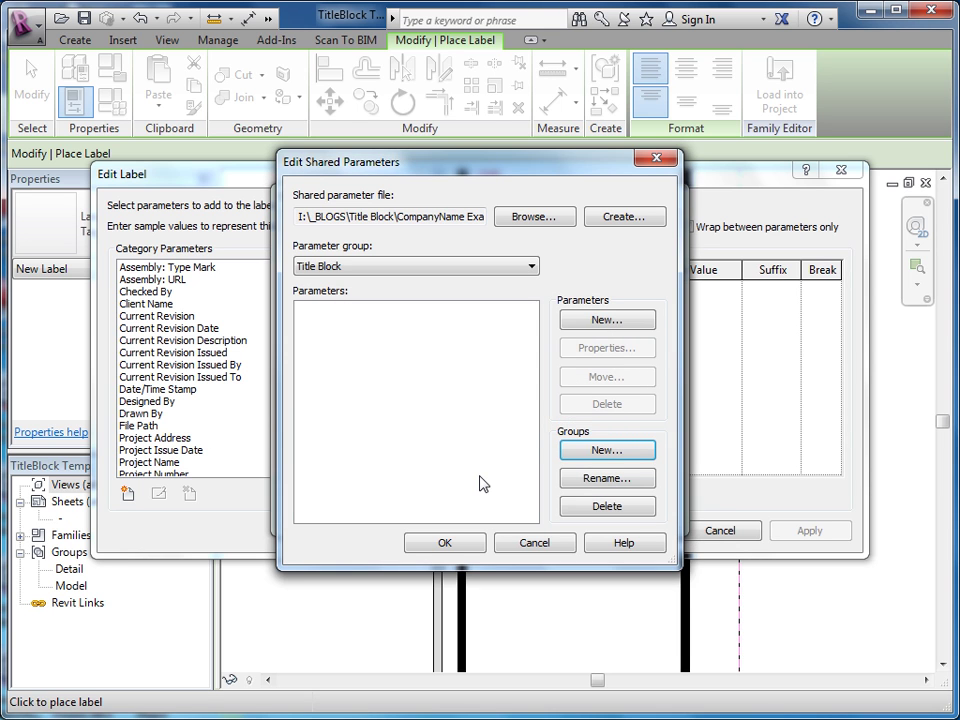
Add a Text shared parameter named Status 1 to the Title Block group
{"action": "left_click", "coordinate": [618, 321]}
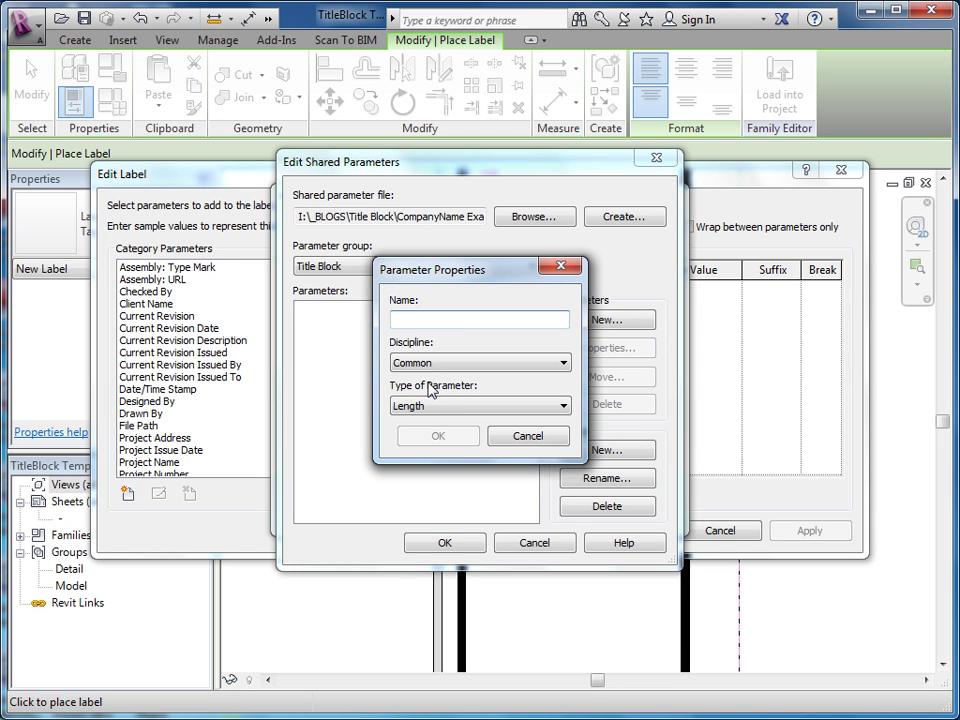
{"action": "left_click", "coordinate": [447, 410]}
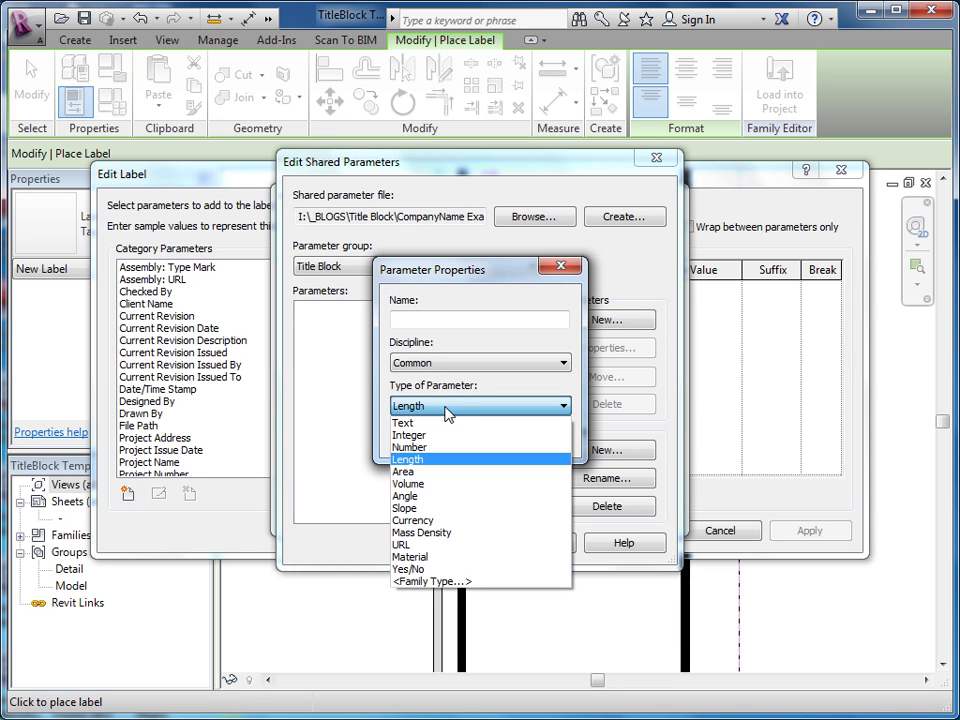
{"action": "left_click", "coordinate": [450, 423]}
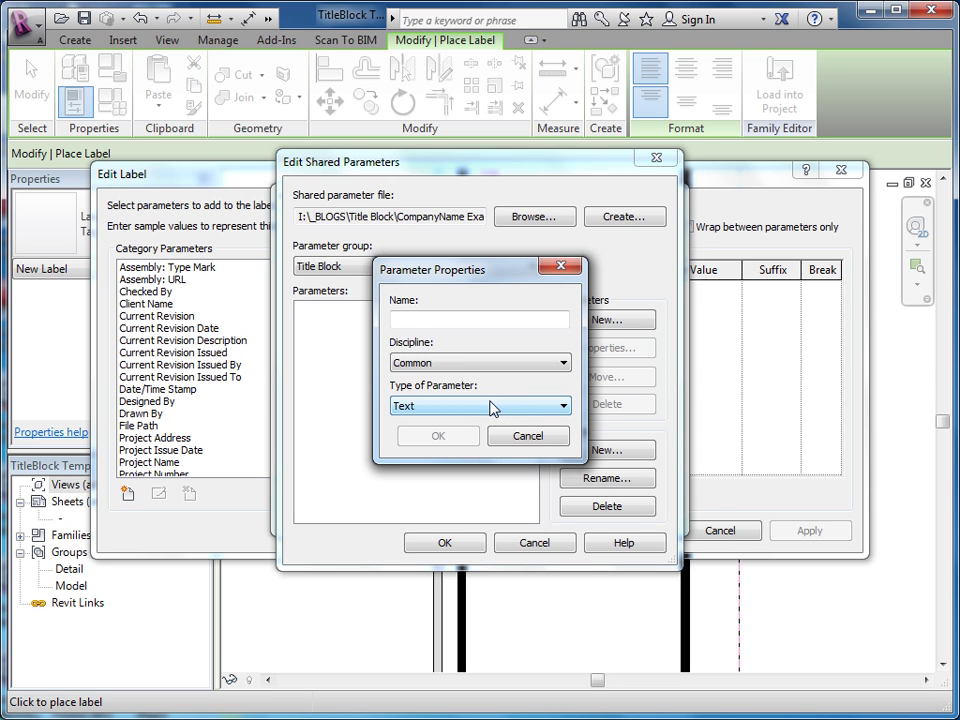
{"action": "left_click", "coordinate": [435, 318]}
{"action": "type", "text": "Status 1"}
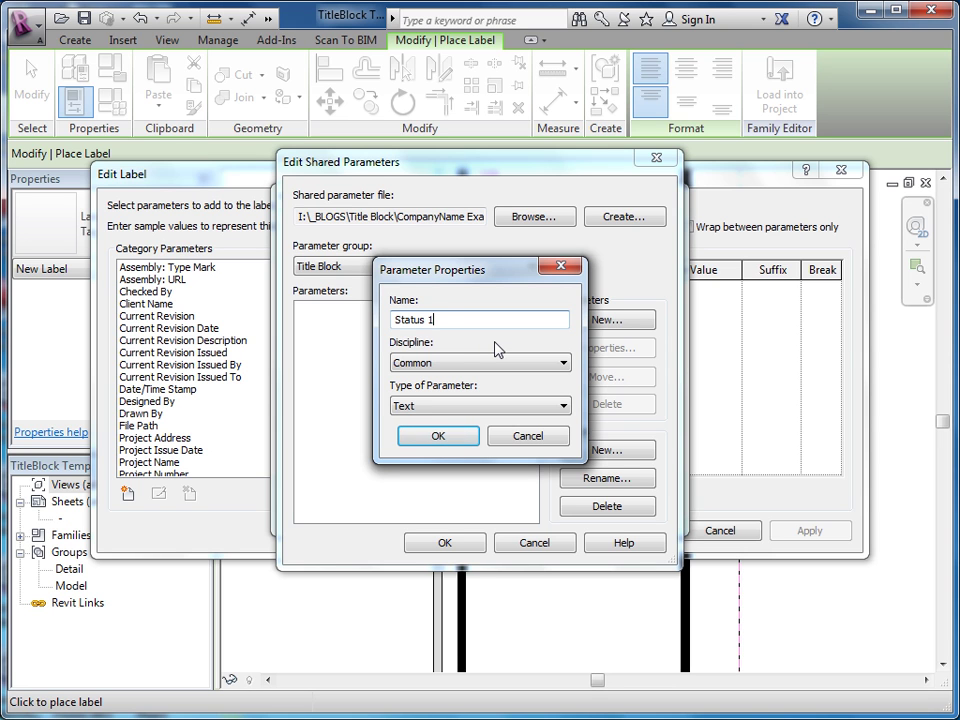
{"action": "left_click", "coordinate": [441, 438]}
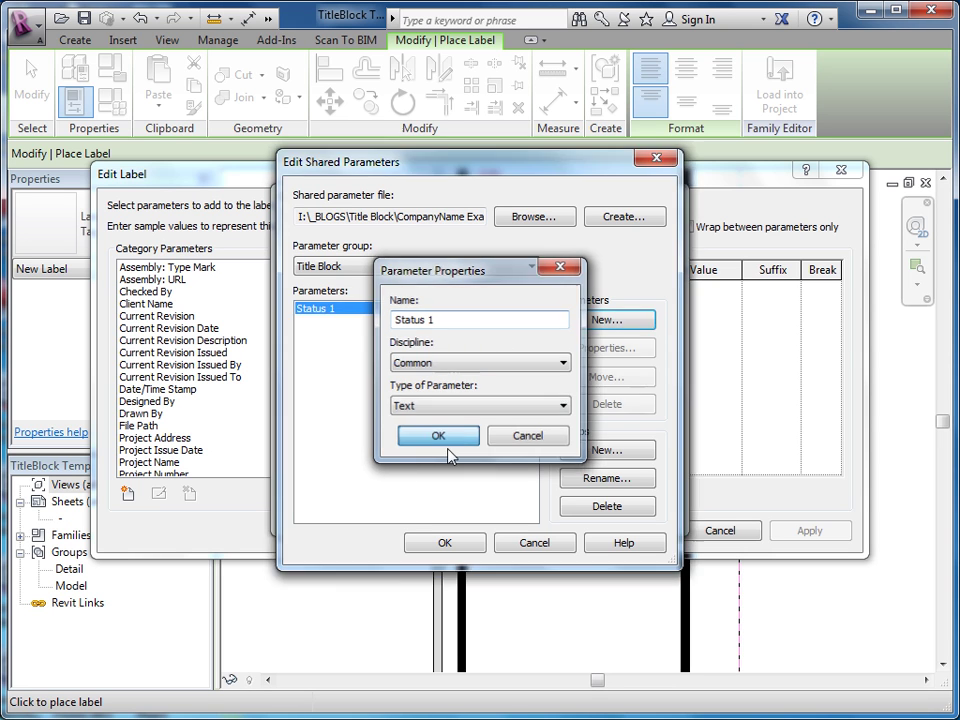
Add Status 1 to the label's parameters, place the label below the stamp, and select it
{"action": "left_click", "coordinate": [459, 547]}
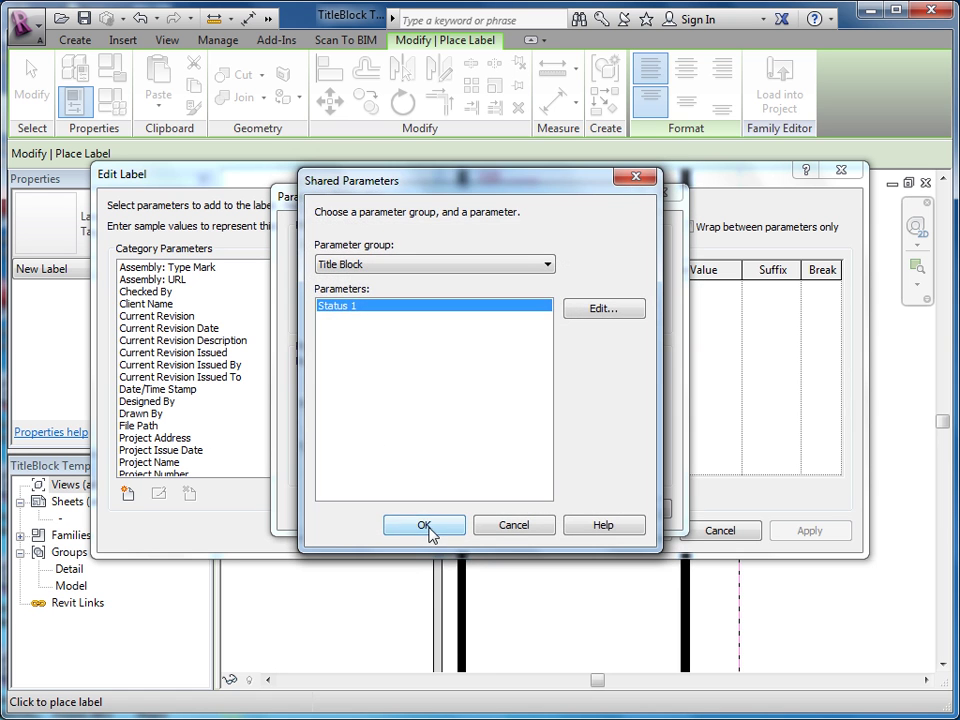
{"action": "left_click", "coordinate": [433, 531]}
{"action": "left_click", "coordinate": [443, 510]}
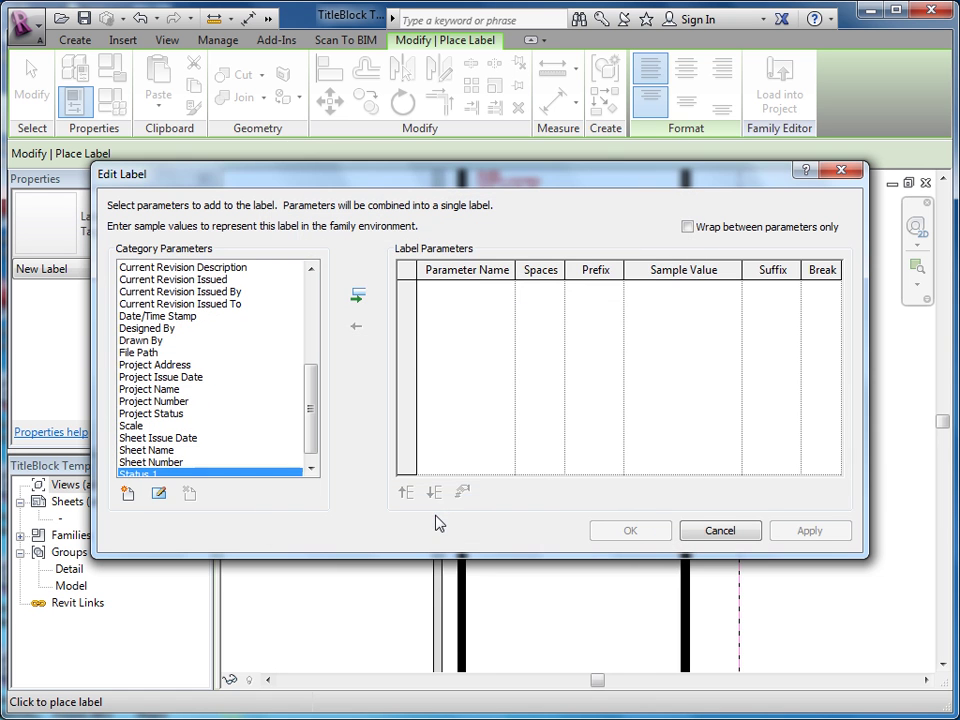
{"action": "left_click", "coordinate": [358, 297]}
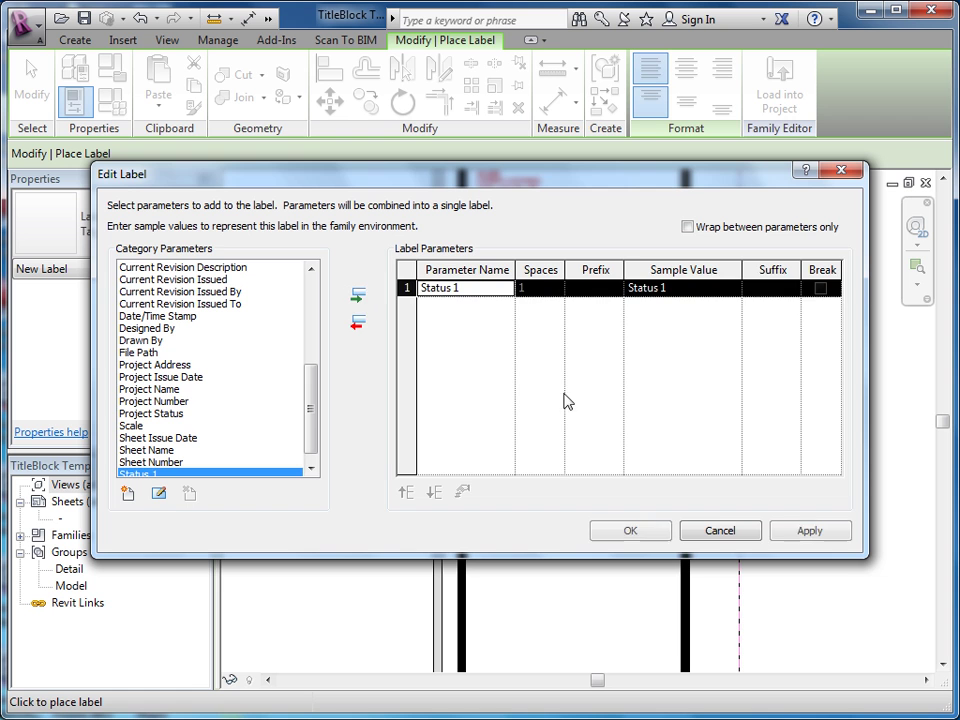
{"action": "left_click", "coordinate": [628, 531]}
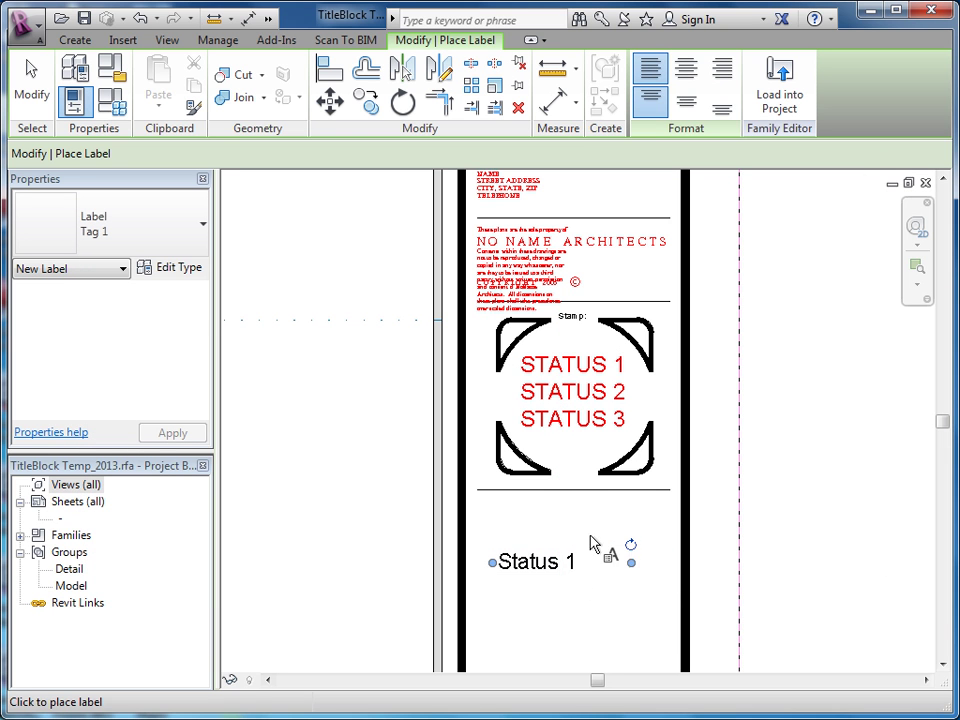
{"action": "key", "text": "Escape"}
{"action": "left_click", "coordinate": [556, 571]}
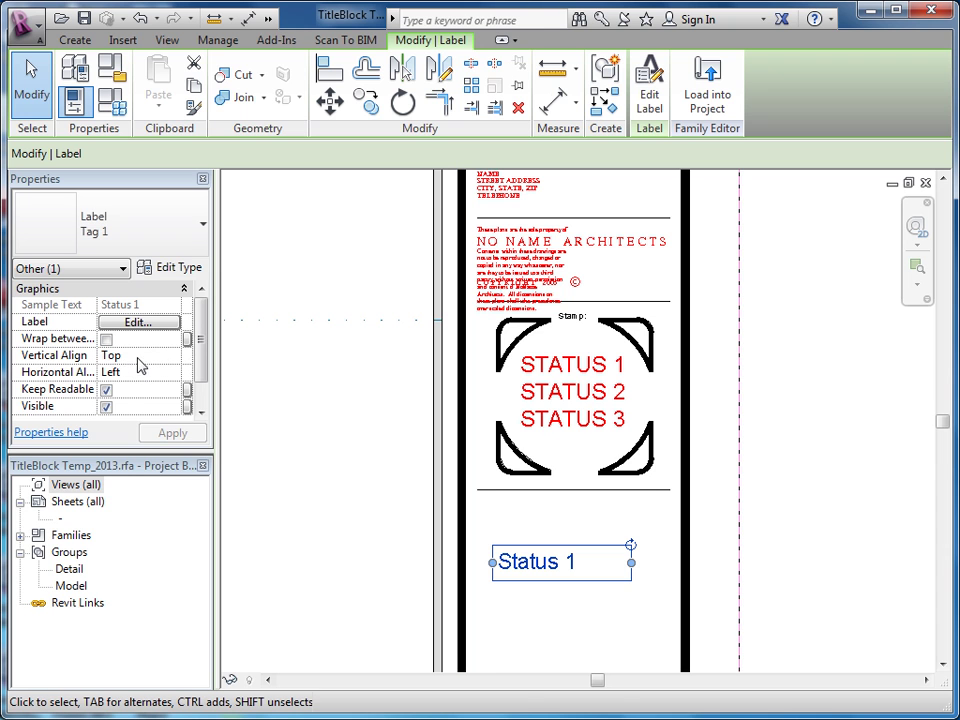
Set the label's vertical alignment to Middle and horizontal alignment to Center
{"action": "left_click", "coordinate": [176, 356]}
{"action": "left_click", "coordinate": [105, 386]}
{"action": "left_click", "coordinate": [172, 373]}
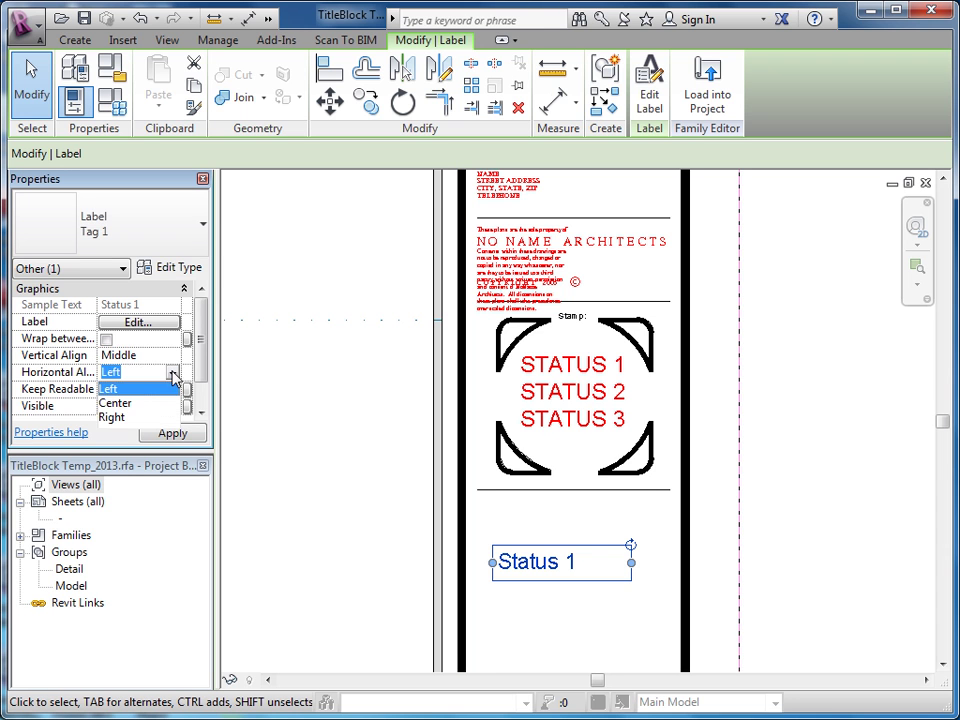
{"action": "left_click", "coordinate": [110, 401]}
{"action": "left_click", "coordinate": [178, 432]}
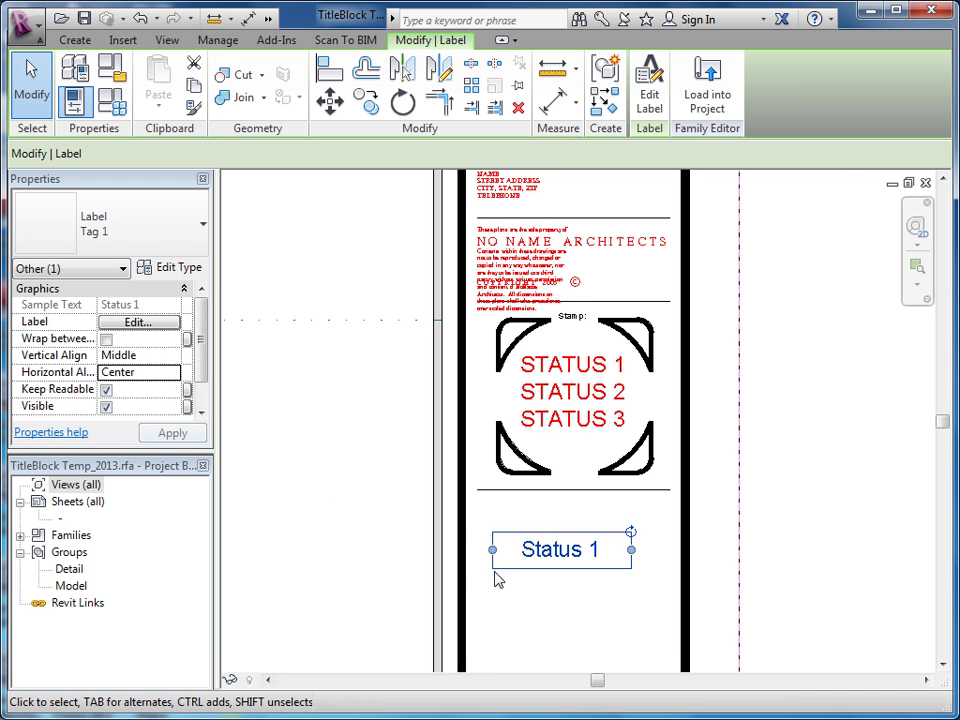
Move the Status 1 label onto the stamp's STATUS 1 line and view the whole sheet
{"action": "left_click_drag", "start_coordinate": [508, 485], "coordinate": [523, 351]}
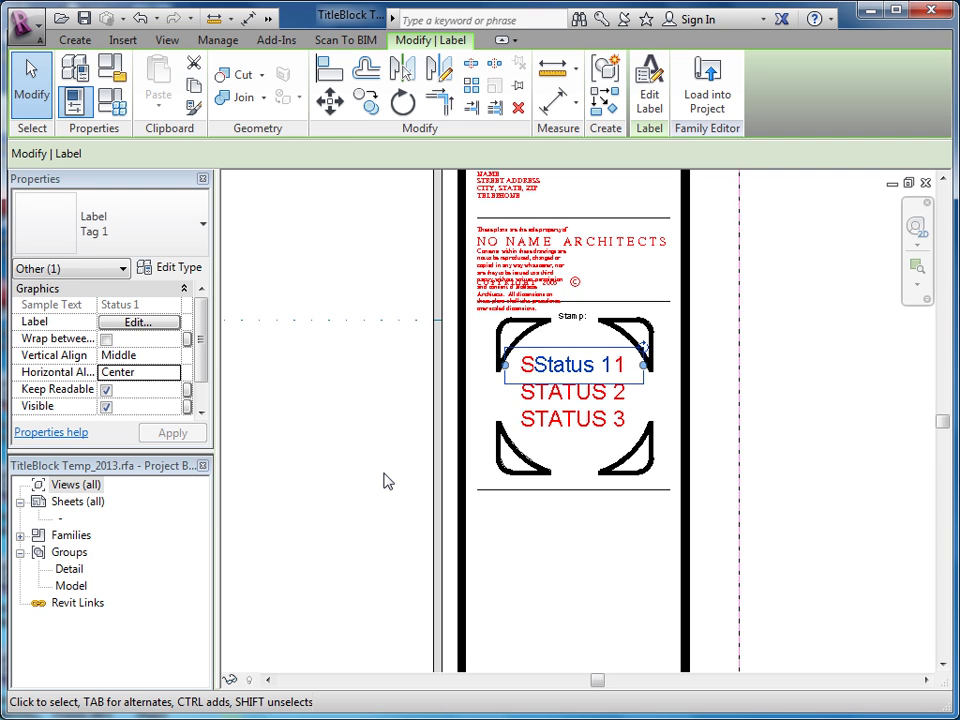
{"action": "left_click", "coordinate": [853, 501]}
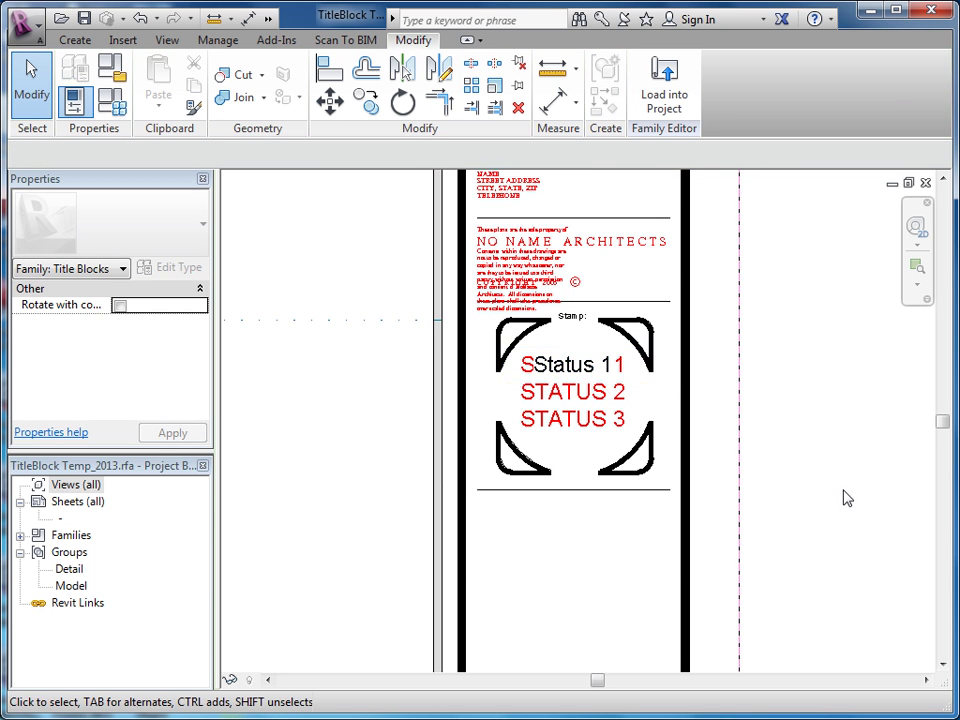
{"action": "scroll", "coordinate": [838, 495], "scroll_direction": "down", "scroll_amount": 5}
{"action": "middle_click_drag", "start_coordinate": [688, 543], "coordinate": [709, 467]}
{"action": "scroll", "coordinate": [686, 482], "scroll_direction": "down", "scroll_amount": 3}
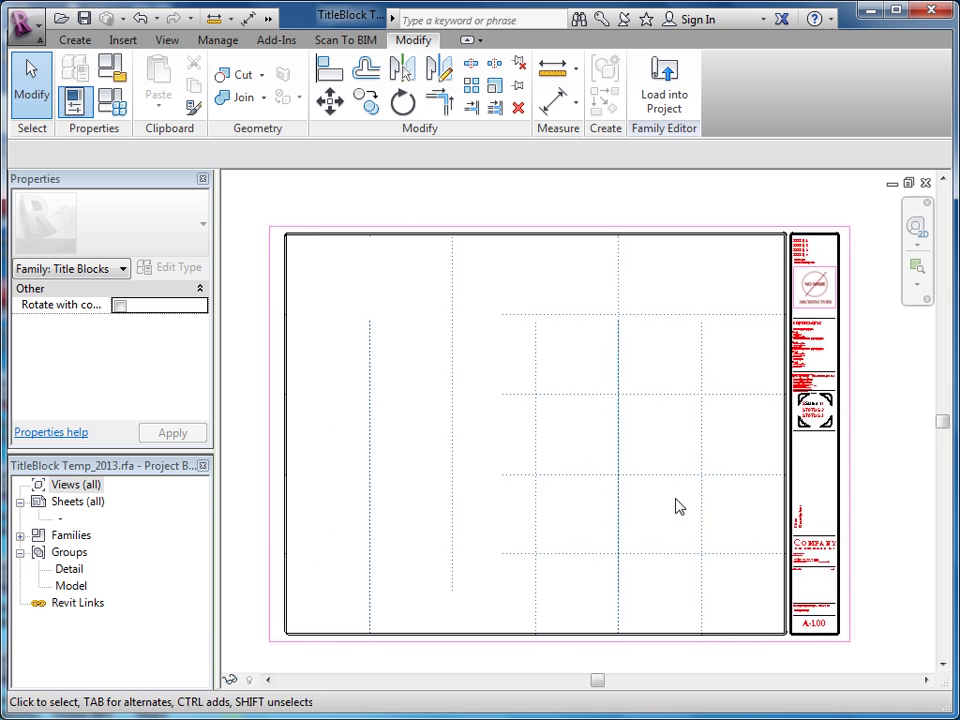